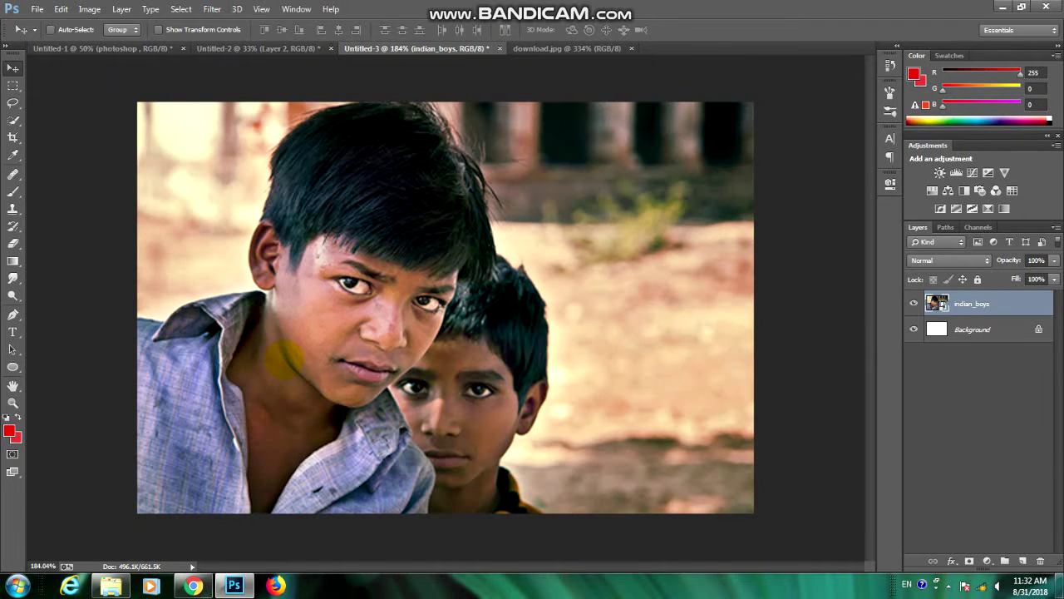
- Select the Pen tool (P) in Path mode to trace the front boy
{"action": "key", "text": "p"}
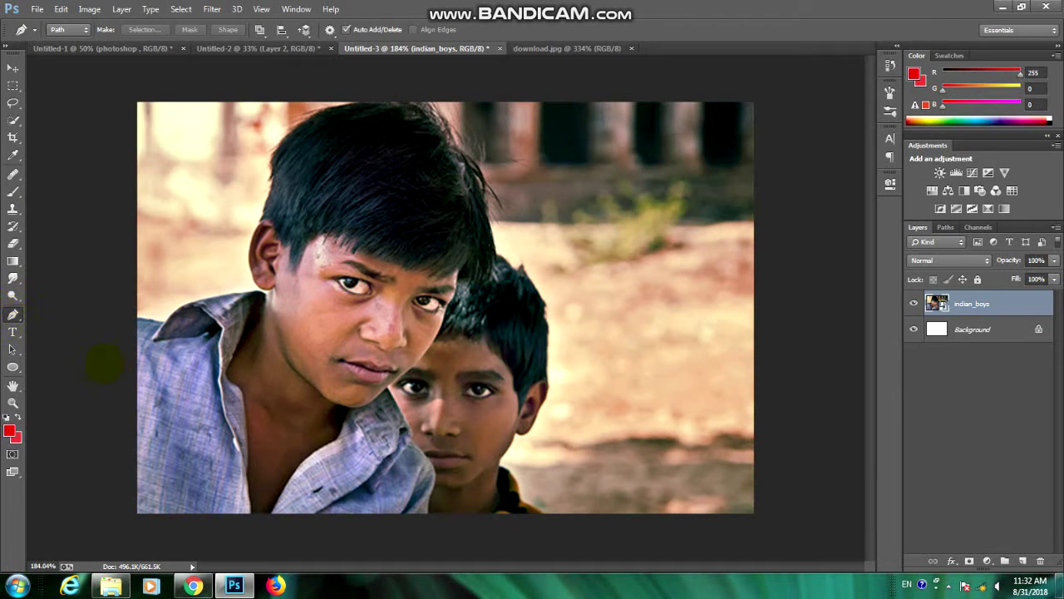
- Place pen anchor points along the front boy's shirt edge, collar and hair outline
{"action": "left_click", "coordinate": [136, 317]}
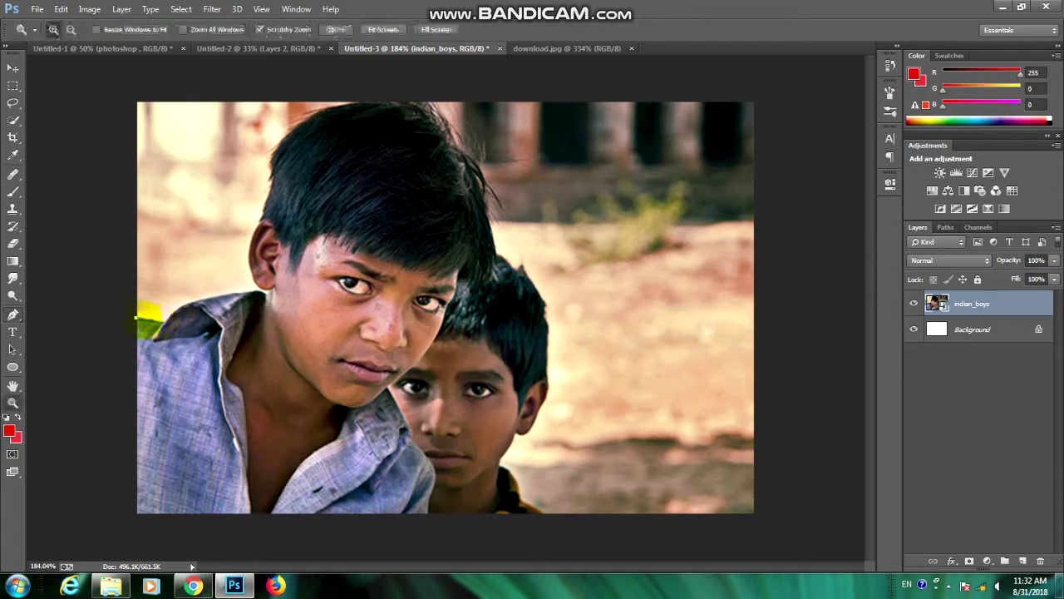
{"action": "scroll", "coordinate": [158, 319], "scroll_direction": "up", "scroll_amount": 2}
{"action": "scroll", "coordinate": [175, 319], "scroll_direction": "up", "scroll_amount": 2}
{"action": "scroll", "coordinate": [191, 318], "scroll_direction": "up", "scroll_amount": 1}
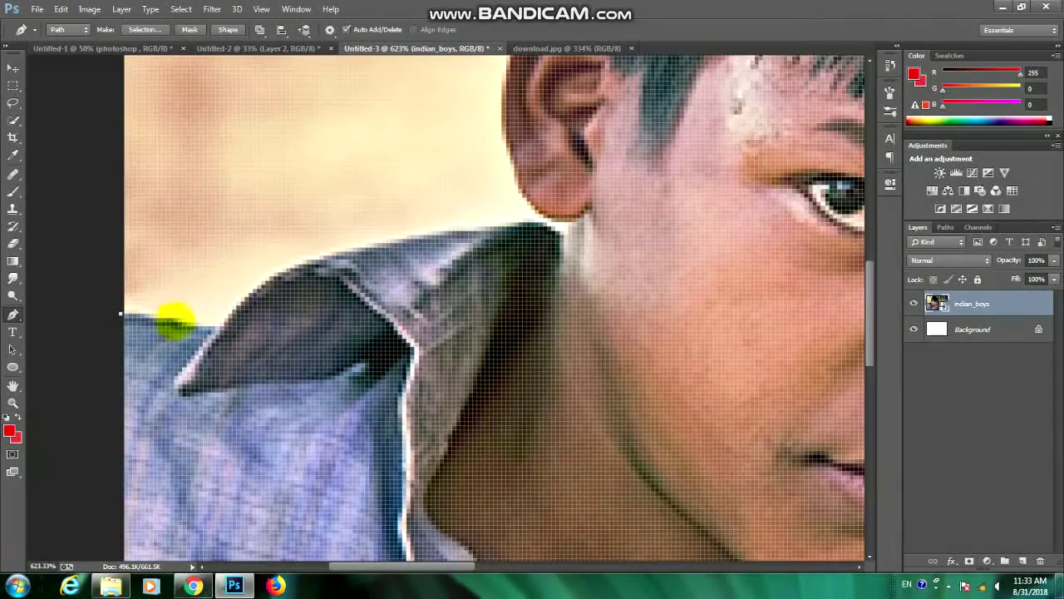
{"action": "left_click", "coordinate": [208, 326]}
{"action": "left_click_drag", "start_coordinate": [257, 288], "coordinate": [282, 266]}
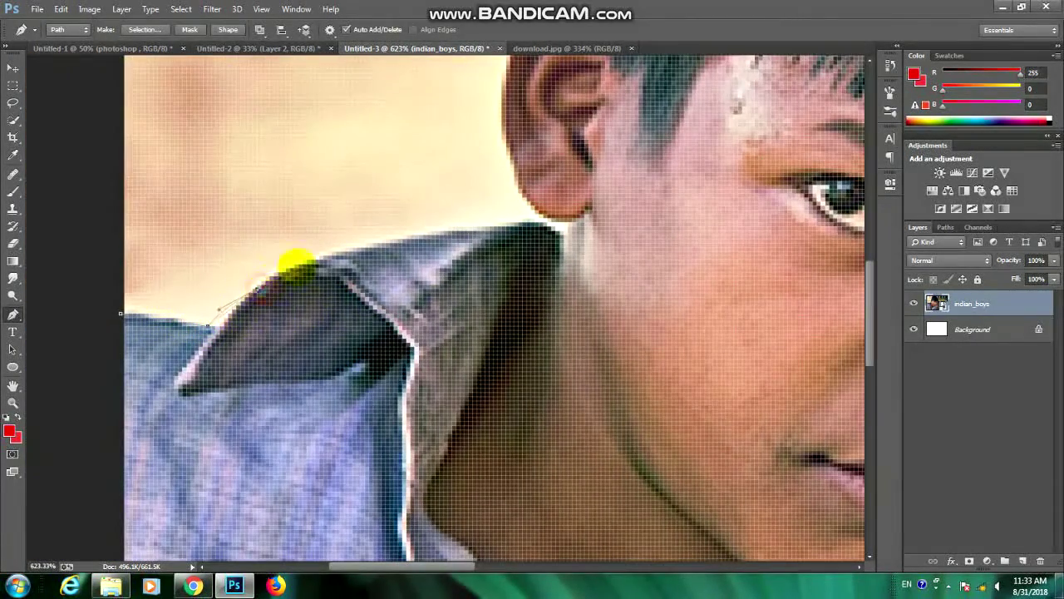
{"action": "left_click", "coordinate": [356, 247]}
{"action": "left_click_drag", "start_coordinate": [423, 235], "coordinate": [461, 230]}
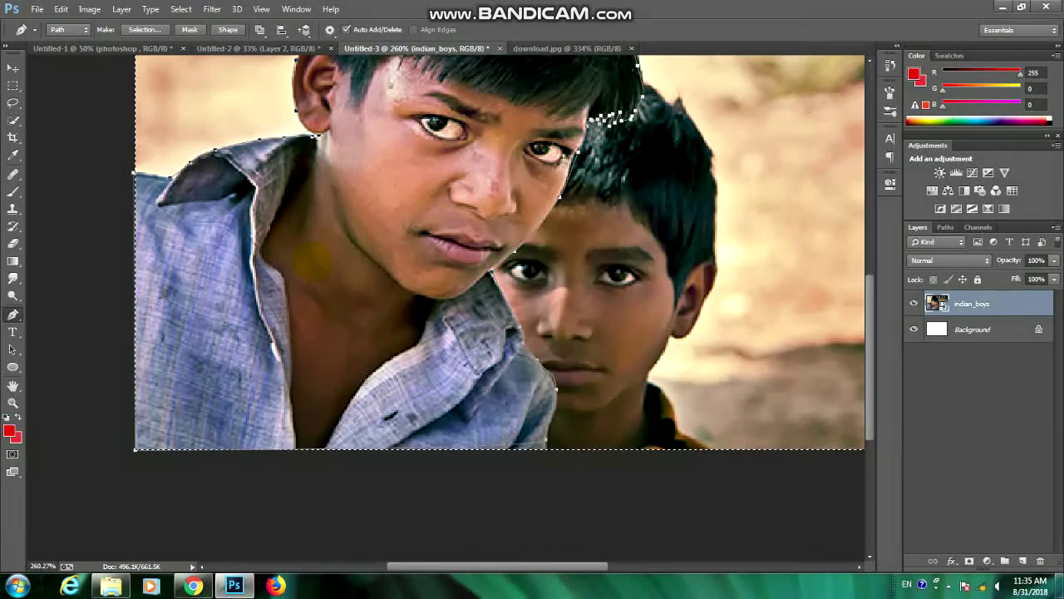
{"action": "scroll", "coordinate": [499, 275], "scroll_direction": "up", "scroll_amount": 2}
{"action": "scroll", "coordinate": [498, 308], "scroll_direction": "up", "scroll_amount": 2}
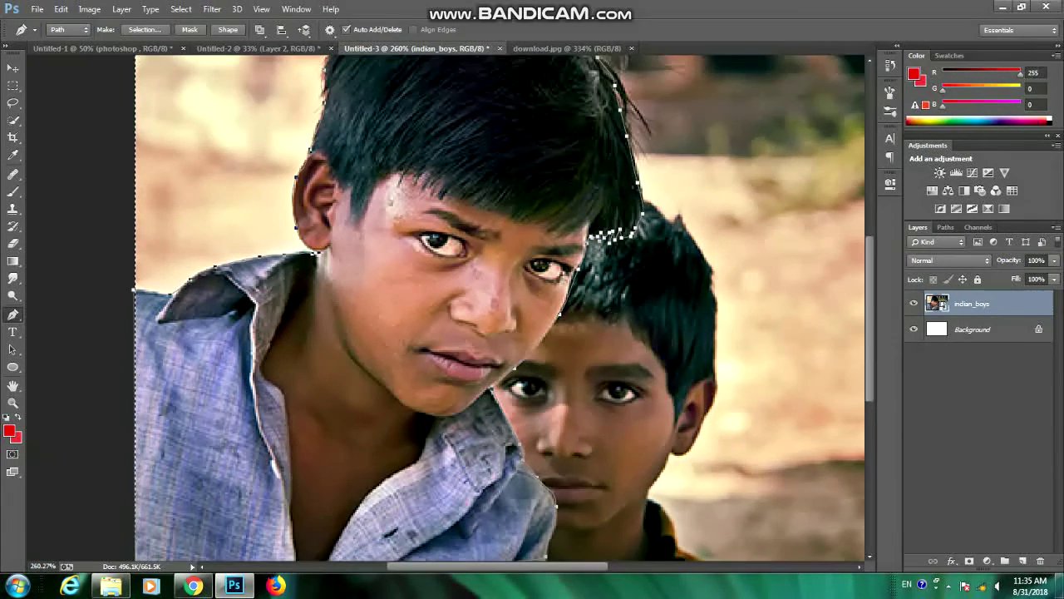
- Convert the traced pen path into a selection with Feather Radius 0
{"action": "right_click", "coordinate": [396, 173]}
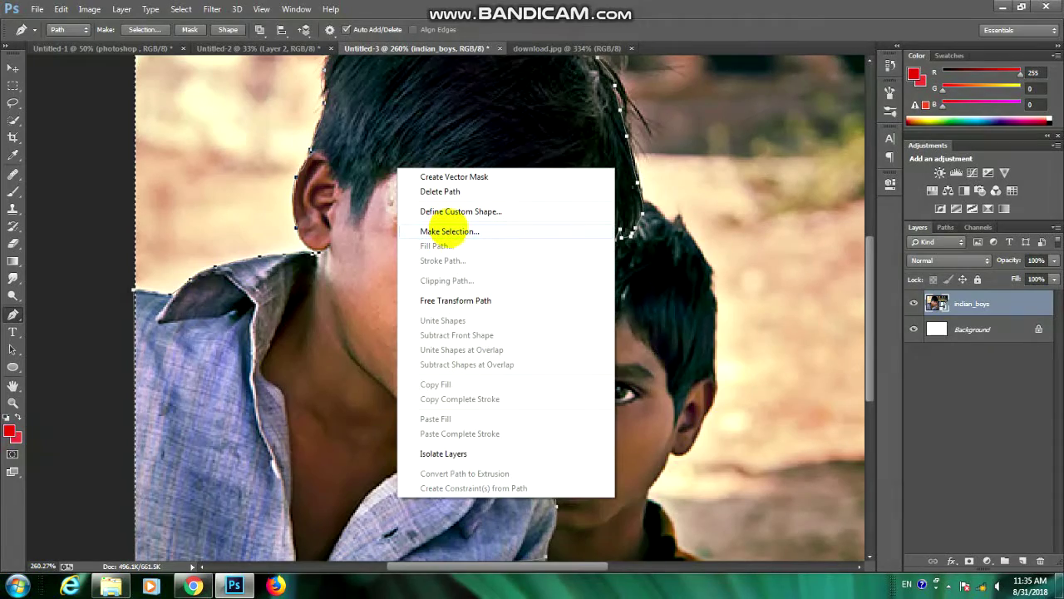
{"action": "left_click", "coordinate": [449, 230]}
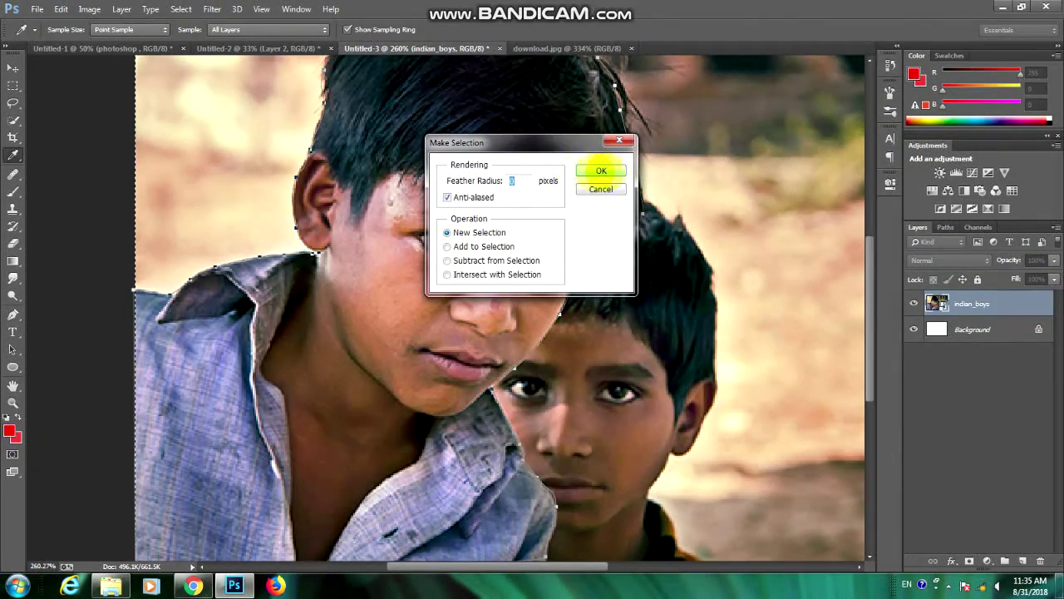
{"action": "left_click", "coordinate": [600, 170]}
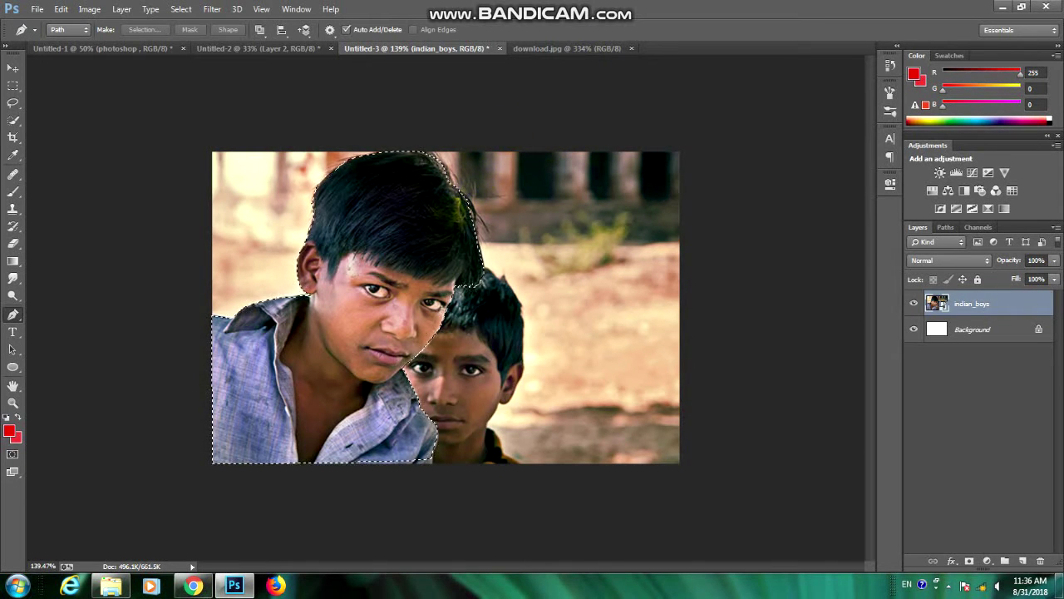
- Add a layer mask to indian_boys so only the front boy stays visible
{"action": "scroll", "coordinate": [408, 295], "scroll_direction": "up", "scroll_amount": 2}
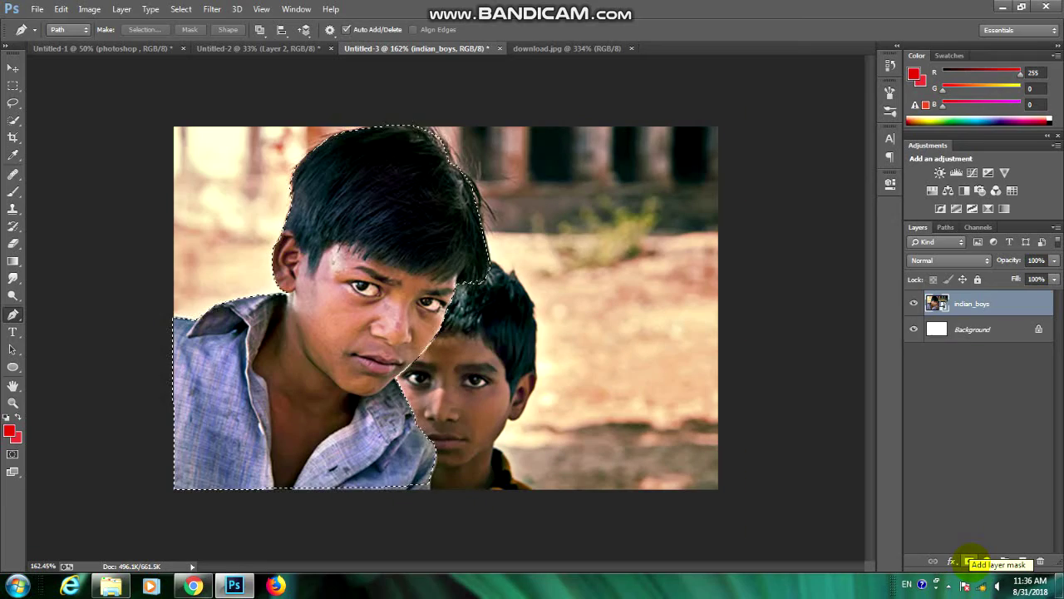
{"action": "left_click", "coordinate": [969, 561]}
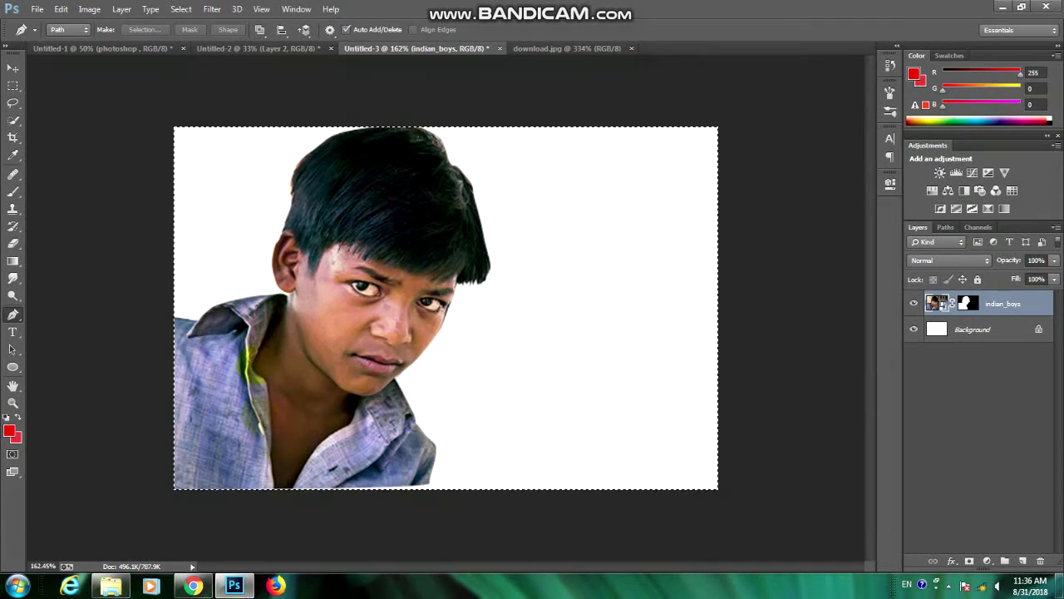
- Drag the download.jpg explosion into Untitled-3 as Layer 1, placed below indian_boys
{"action": "left_click", "coordinate": [572, 44]}
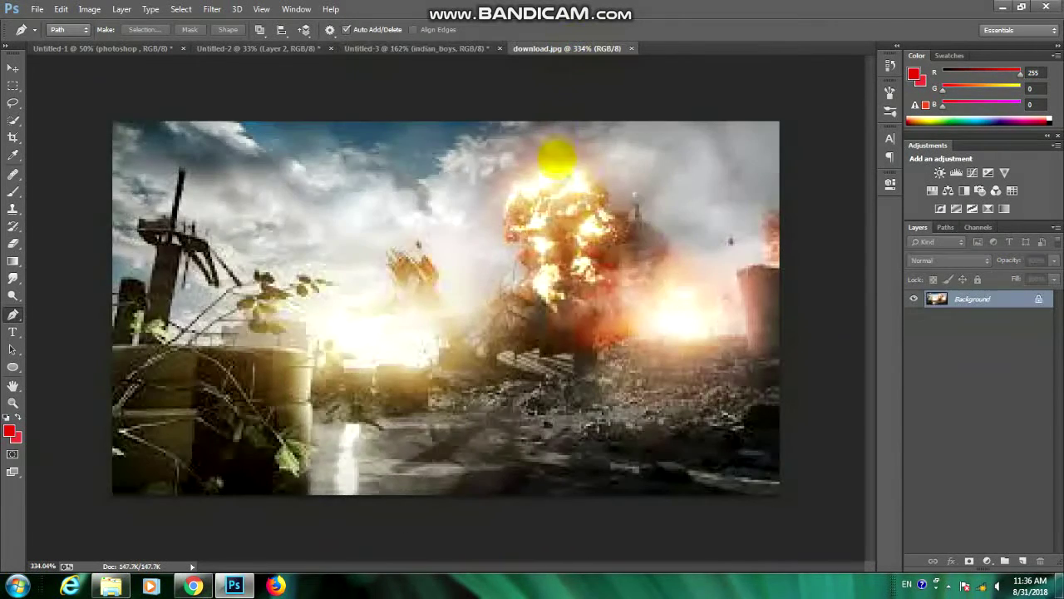
{"action": "key", "text": "v"}
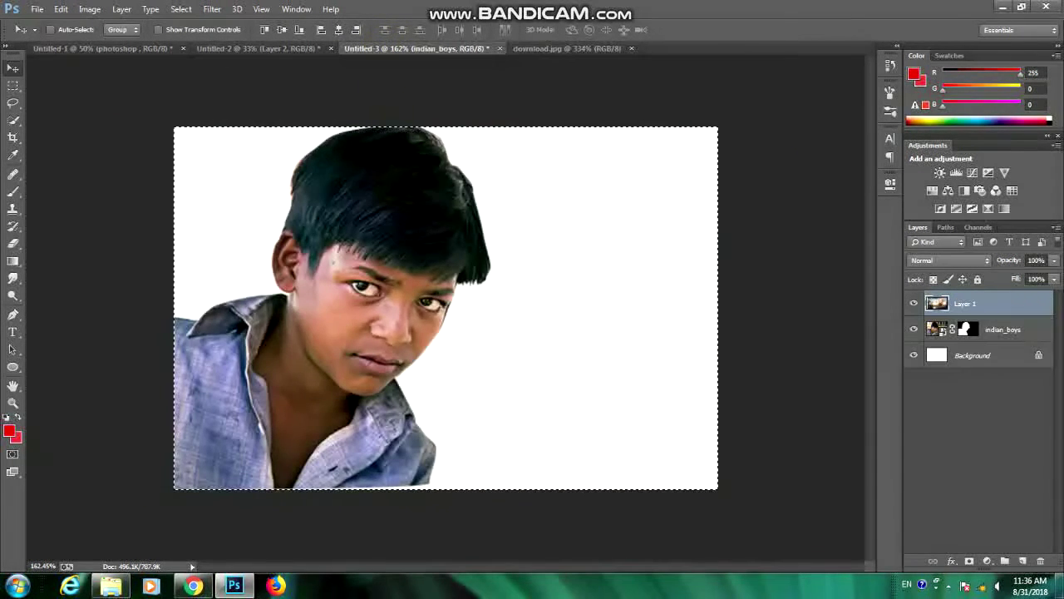
{"action": "left_click_drag", "start_coordinate": [378, 33], "coordinate": [754, 348]}
{"action": "left_click_drag", "start_coordinate": [971, 304], "coordinate": [977, 349]}
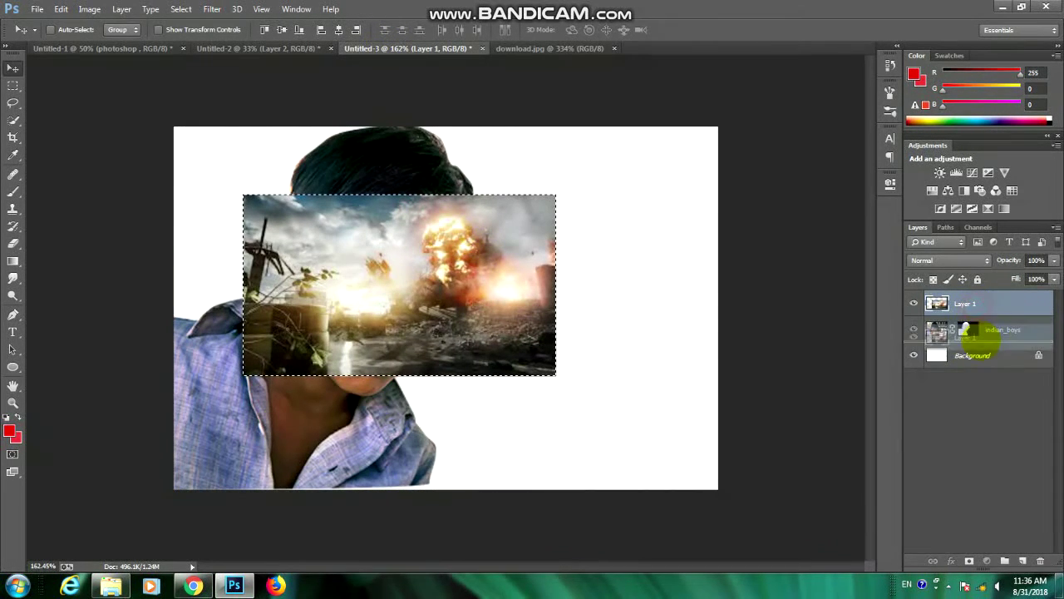
- Free-transform Layer 1 so the explosion stretches to fill the whole canvas
{"action": "key", "text": "ctrl+t"}
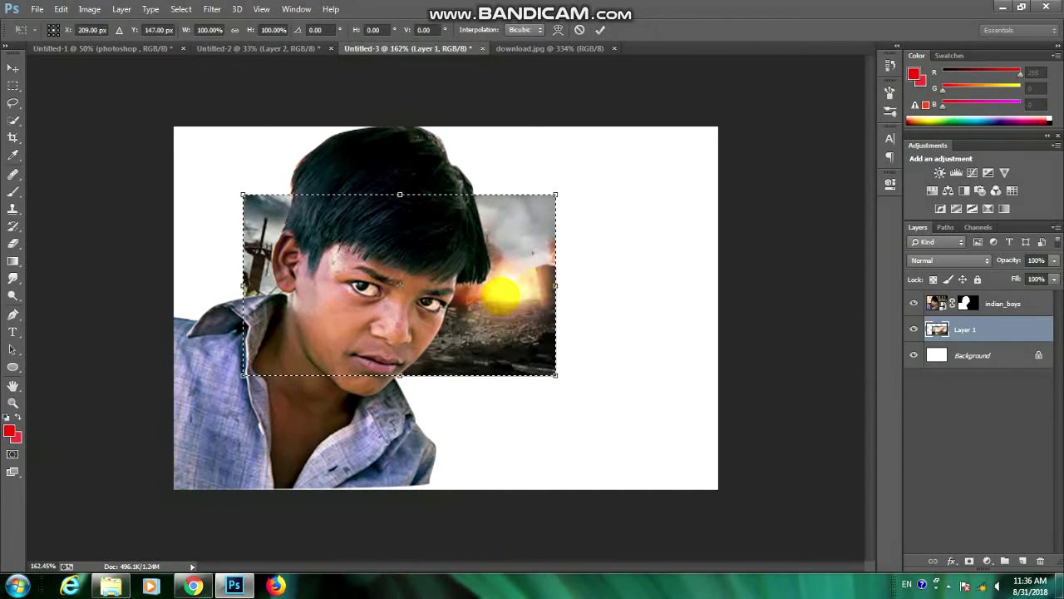
{"action": "left_click_drag", "start_coordinate": [554, 195], "coordinate": [717, 127]}
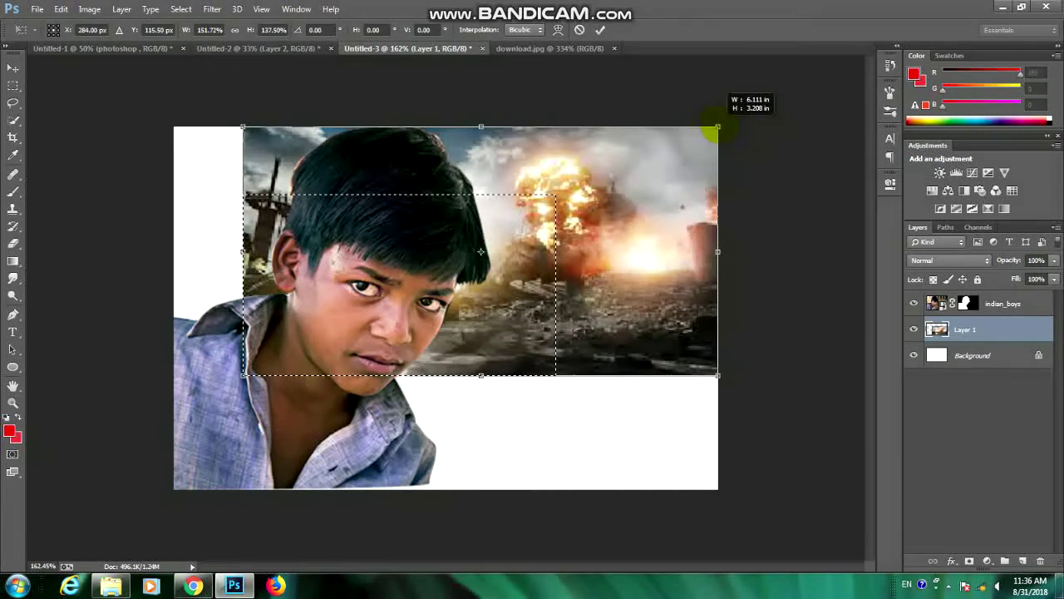
{"action": "left_click_drag", "start_coordinate": [243, 129], "coordinate": [173, 129]}
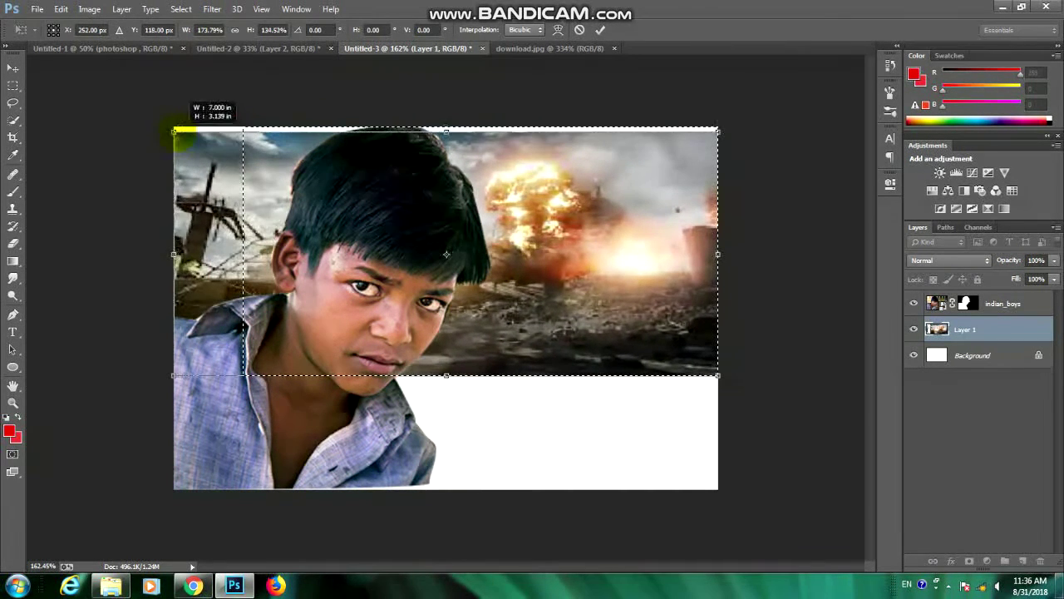
{"action": "left_click_drag", "start_coordinate": [447, 374], "coordinate": [447, 493]}
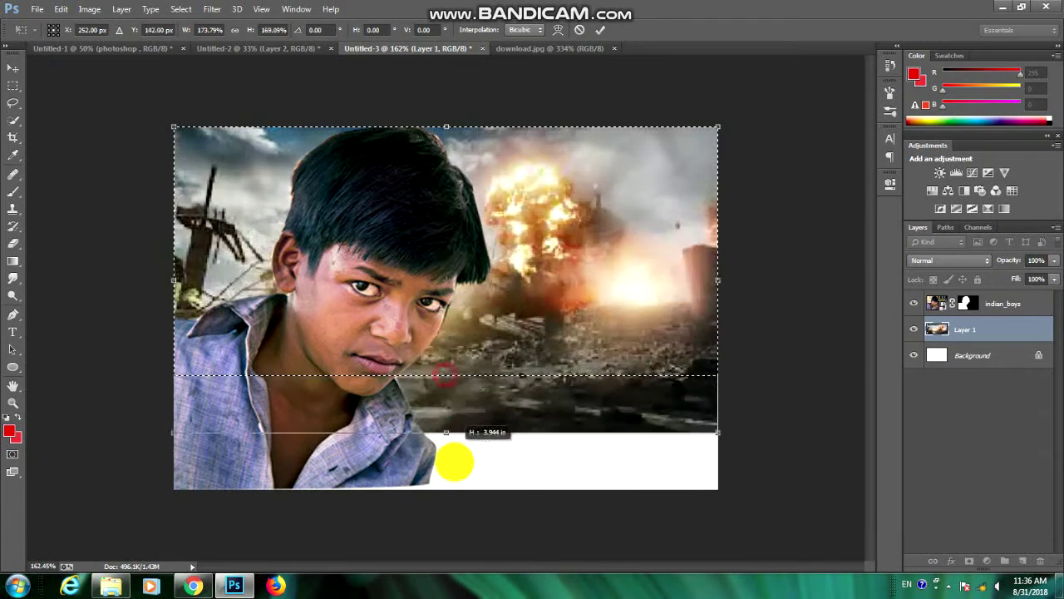
{"action": "key", "text": "Return"}
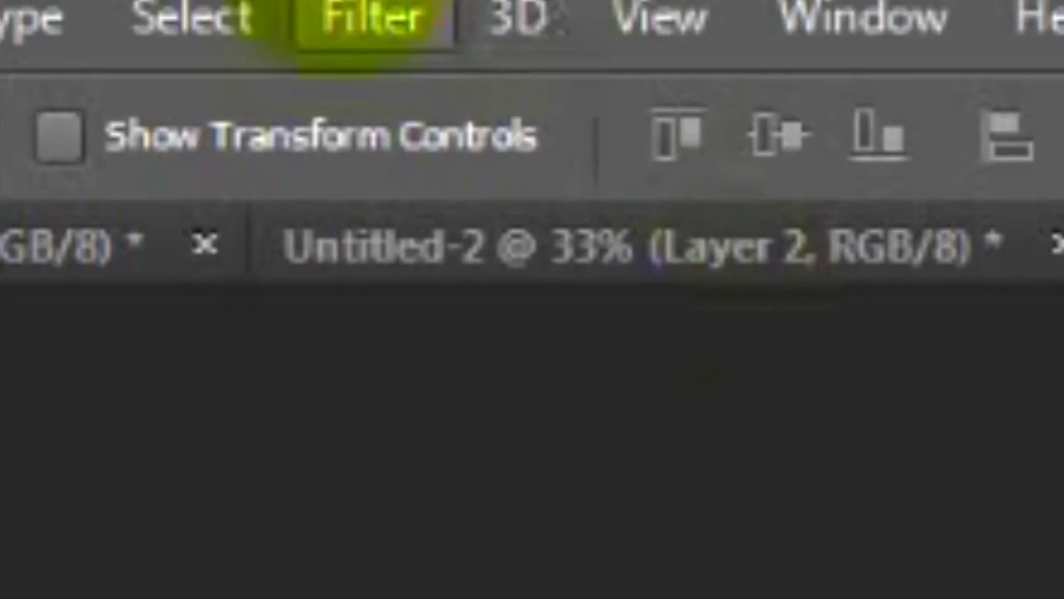
- Apply a Field Blur of about 7 px to the explosion background layer
{"action": "left_click", "coordinate": [370, 21]}
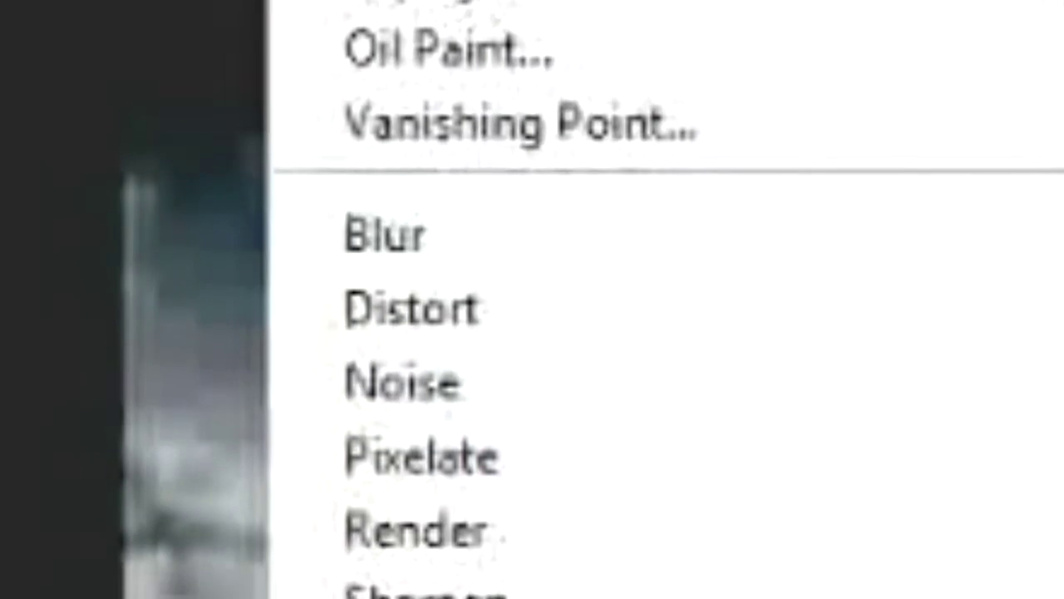
{"action": "mouse_move", "coordinate": [158, 123]}
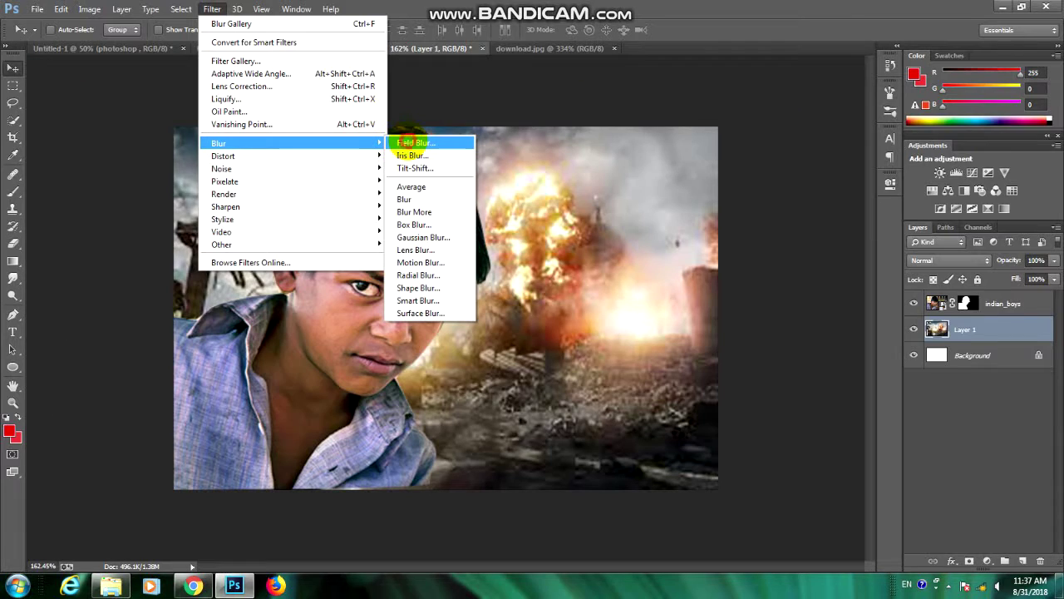
{"action": "left_click", "coordinate": [411, 143]}
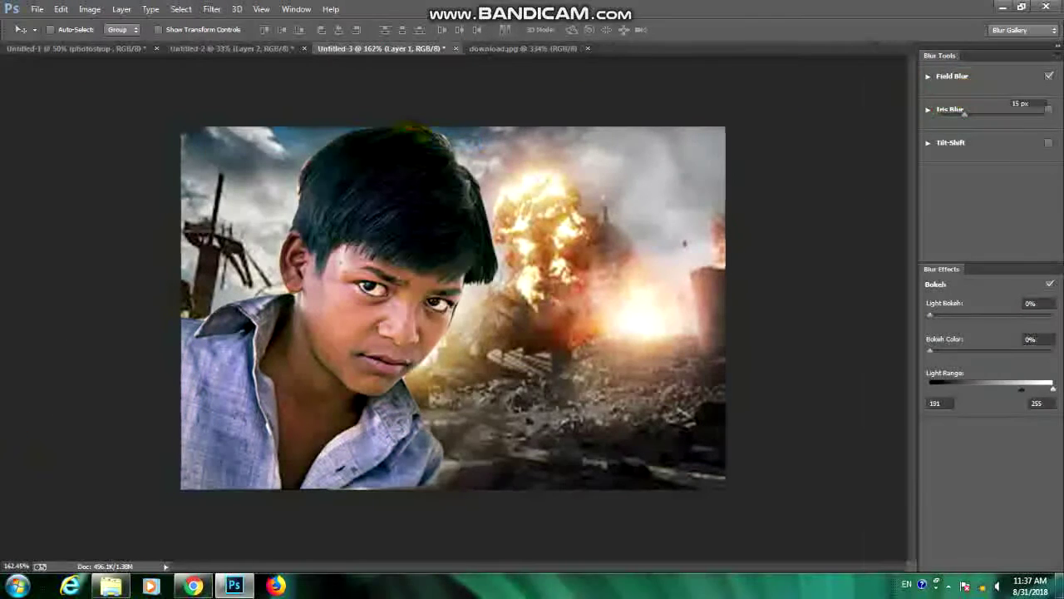
{"action": "left_click_drag", "start_coordinate": [459, 313], "coordinate": [450, 306]}
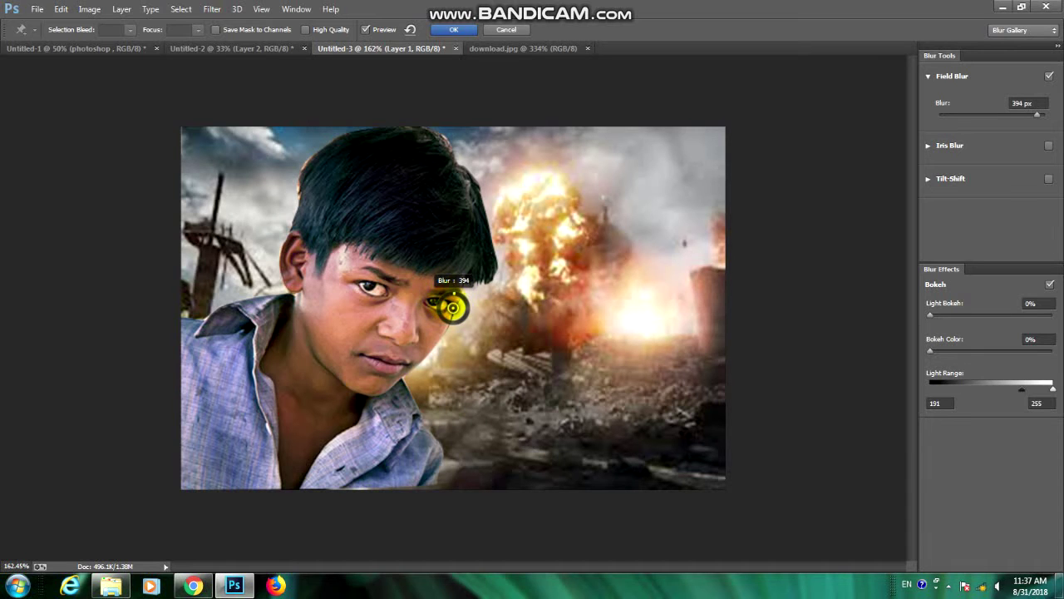
{"action": "left_click_drag", "start_coordinate": [452, 309], "coordinate": [439, 305]}
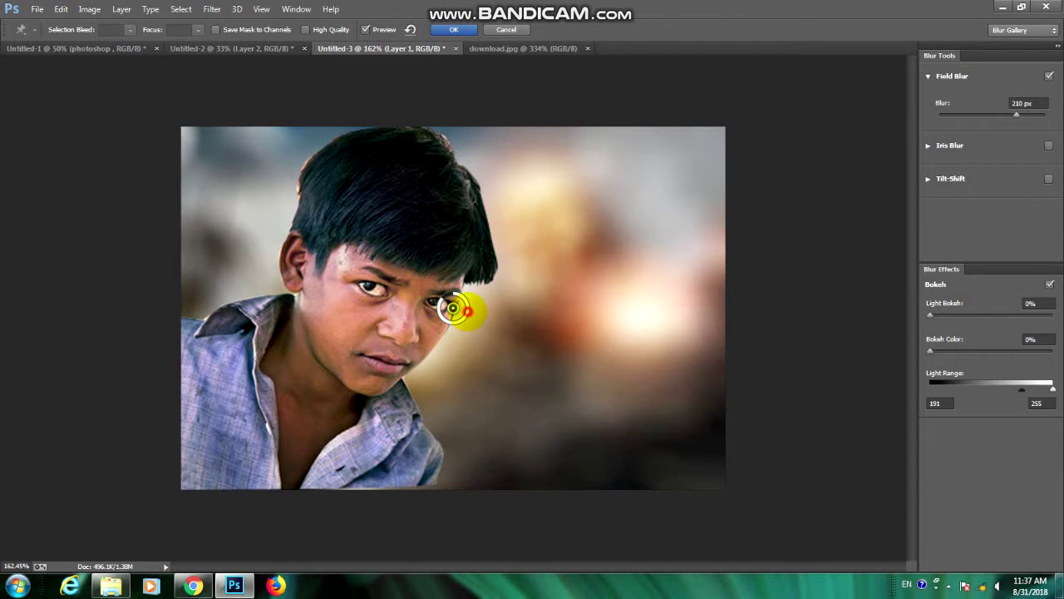
{"action": "left_click_drag", "start_coordinate": [453, 309], "coordinate": [453, 309]}
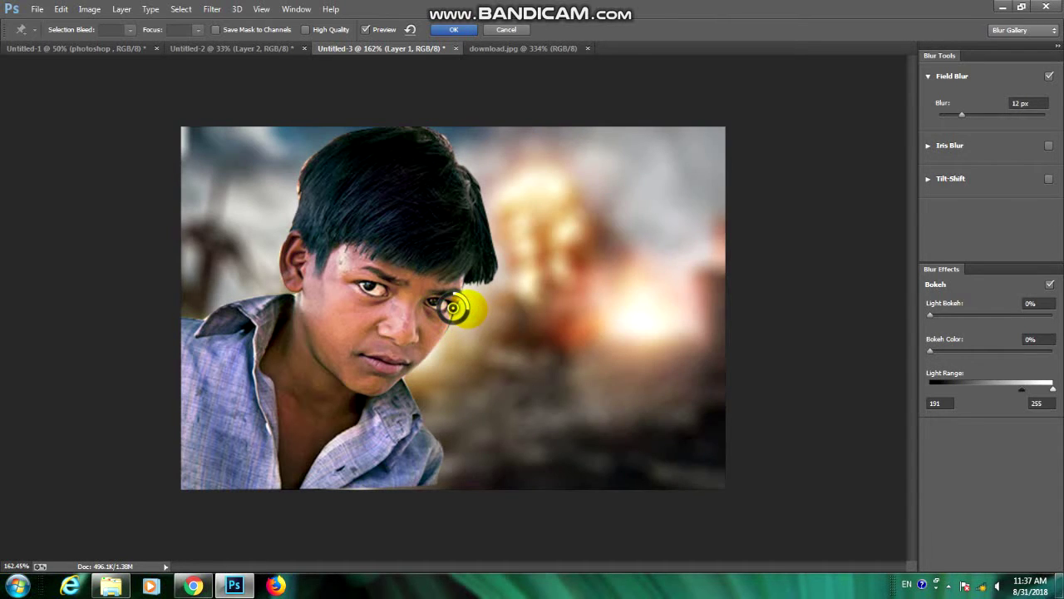
{"action": "left_click_drag", "start_coordinate": [453, 309], "coordinate": [452, 307]}
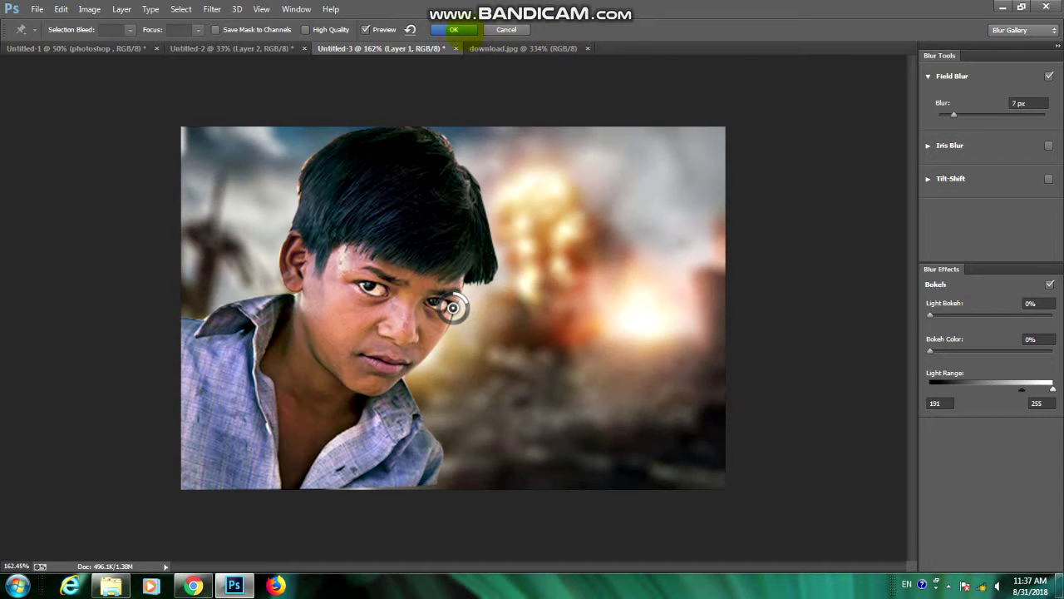
{"action": "left_click", "coordinate": [453, 29]}
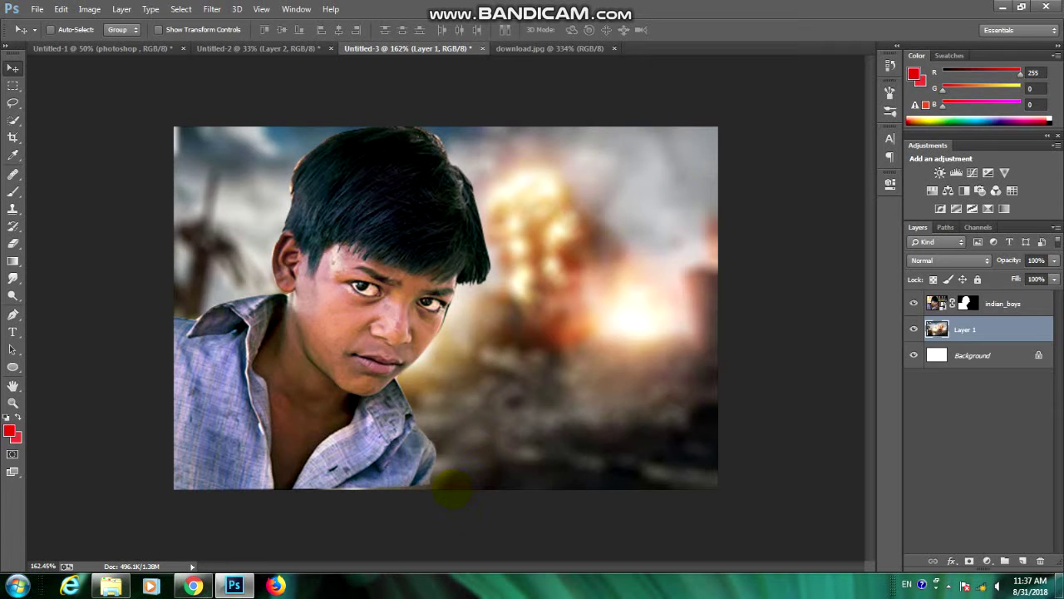
- Zoom into the composite and set a crop that trims the canvas's bottom edge
{"action": "key", "text": "z"}
{"action": "mouse_move", "coordinate": [399, 527]}
{"action": "left_mouse_down"}
{"action": "mouse_move", "coordinate": [455, 428]}
{"action": "mouse_move", "coordinate": [440, 462]}
{"action": "left_mouse_up"}
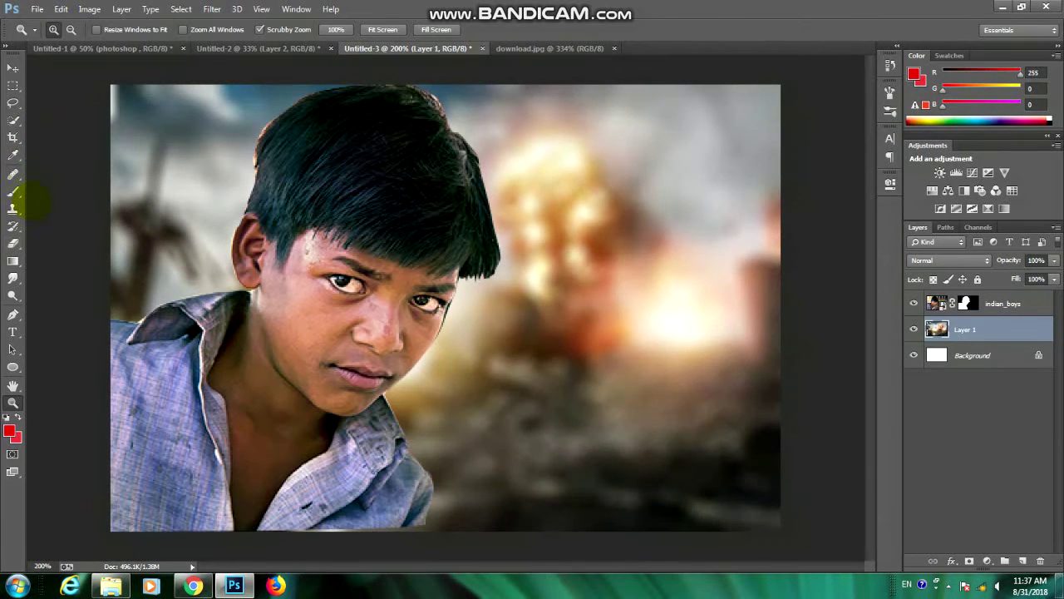
{"action": "key", "text": "c"}
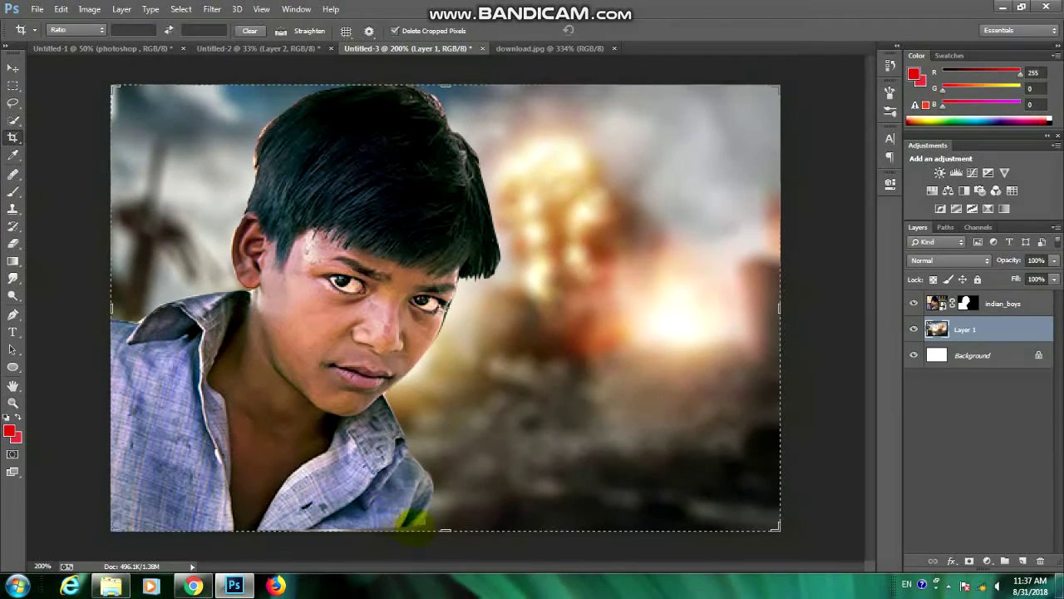
{"action": "left_click_drag", "start_coordinate": [445, 529], "coordinate": [446, 522]}
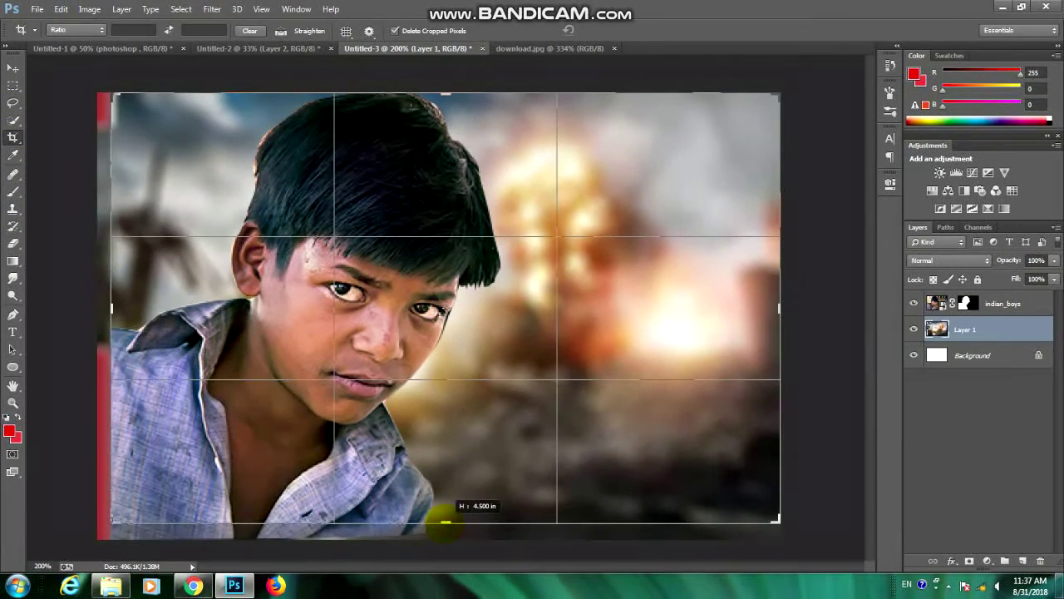
{"action": "left_click", "coordinate": [614, 30]}
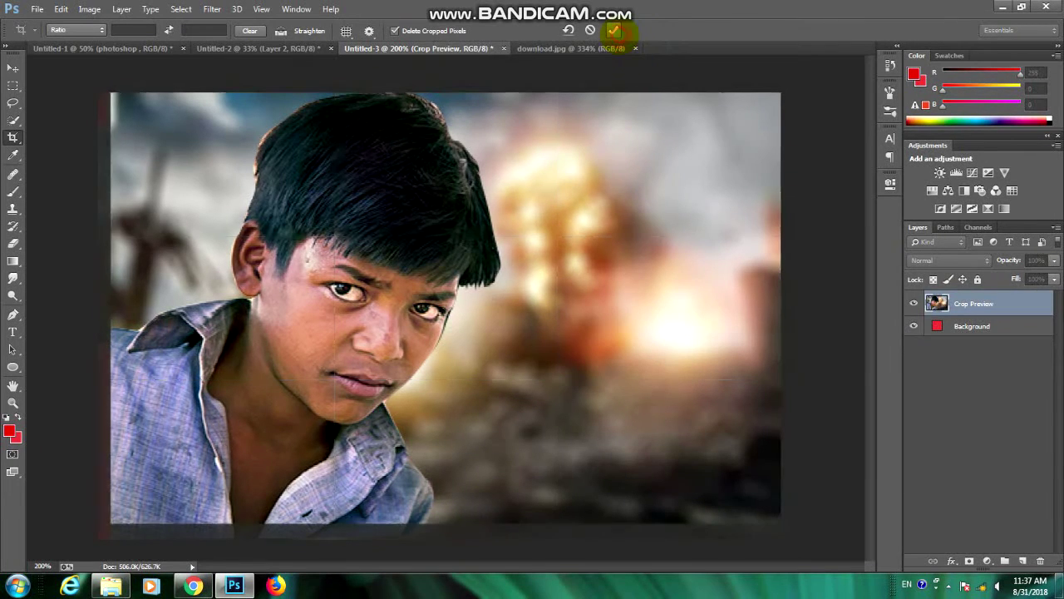
- Dismiss the notification popup and load the path as a selection around the front boy
{"action": "left_click", "coordinate": [521, 201]}
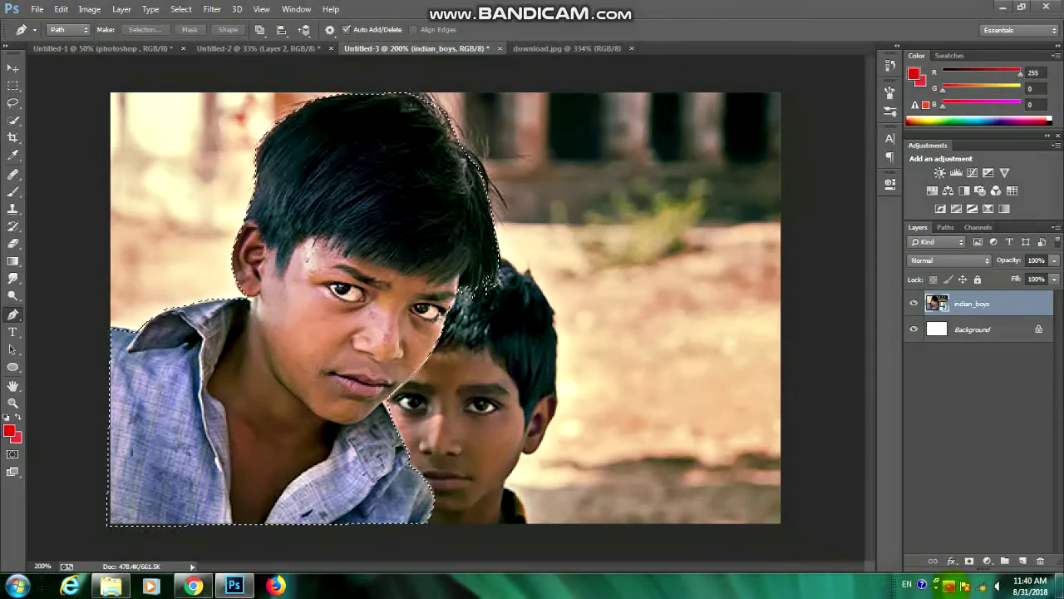
{"action": "left_click", "coordinate": [947, 585]}
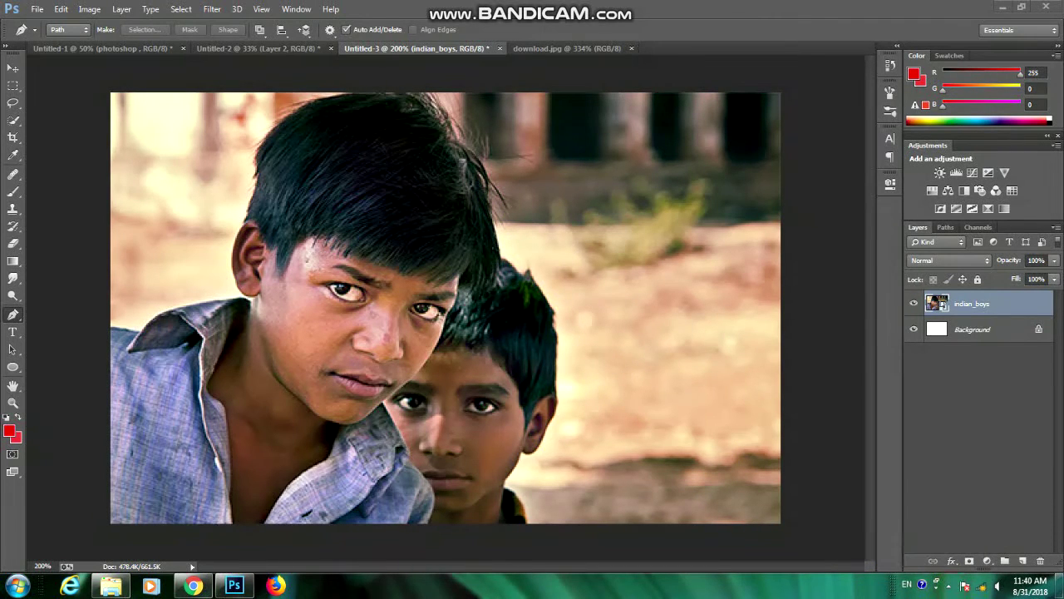
{"action": "key", "text": "ctrl+Return"}
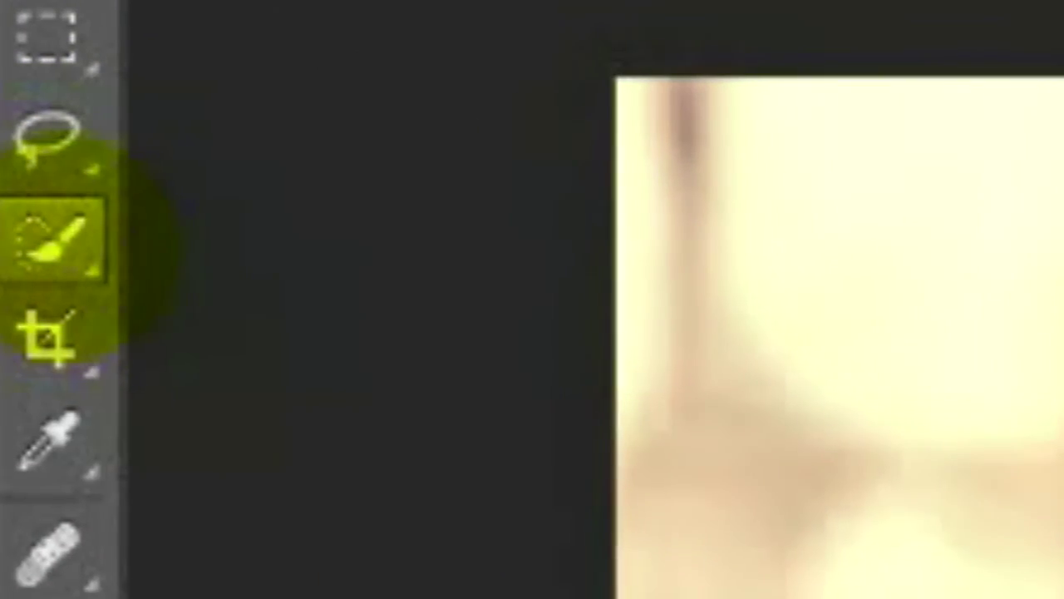
- Switch to the Quick Selection tool and bring up its selection options on the canvas
{"action": "left_click", "coordinate": [12, 119]}
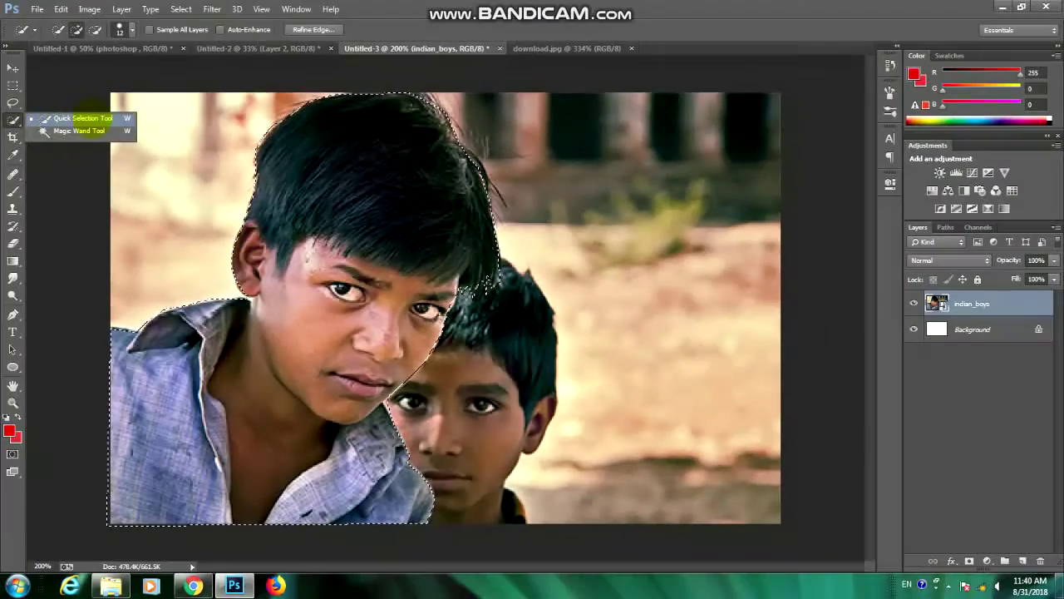
{"action": "left_click", "coordinate": [81, 122]}
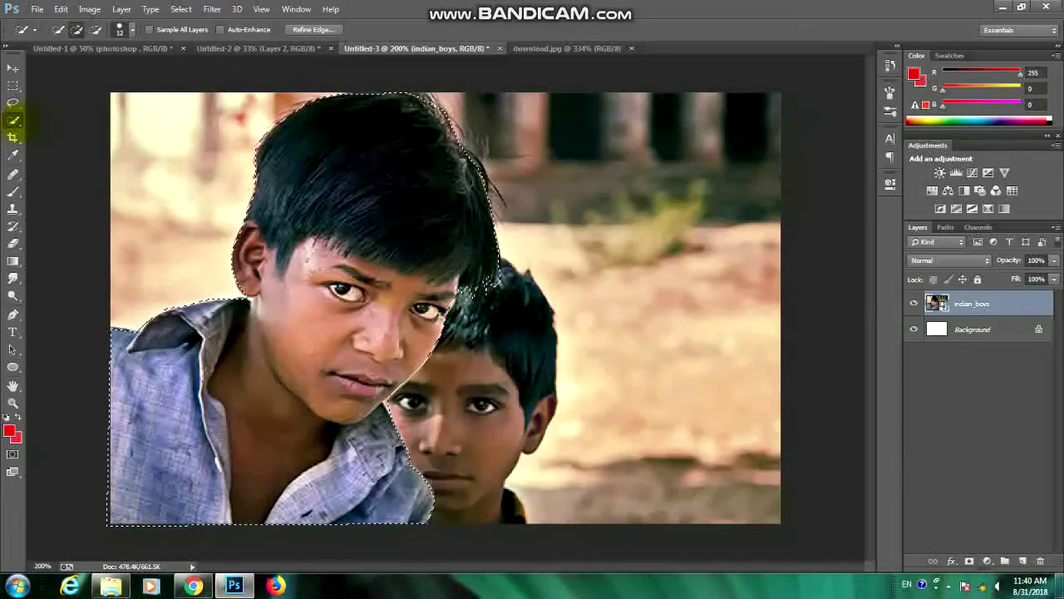
{"action": "right_click", "coordinate": [350, 163]}
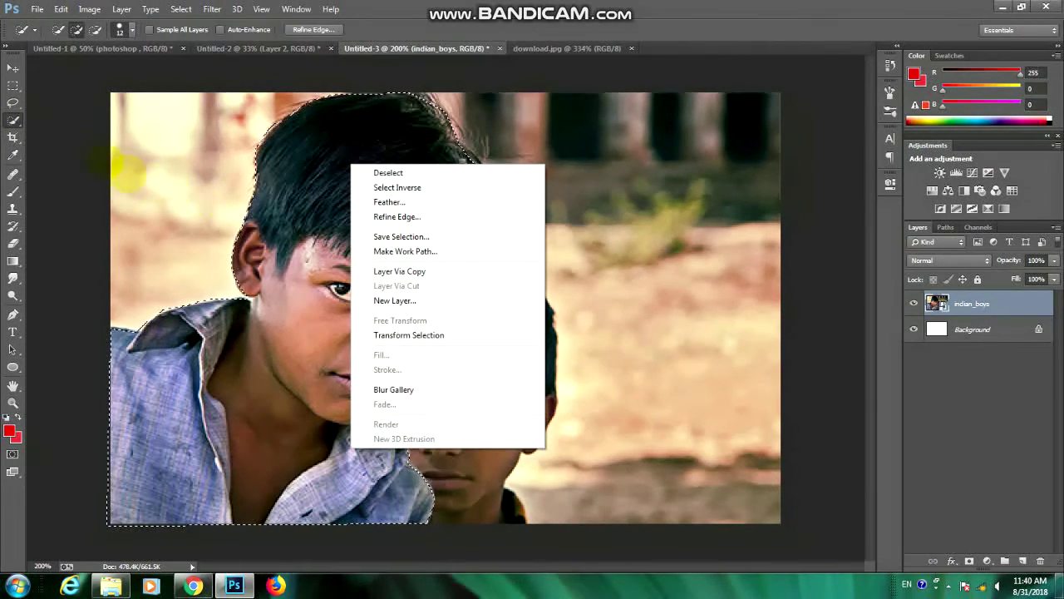
{"action": "left_click", "coordinate": [13, 314]}
{"action": "left_click", "coordinate": [13, 315]}
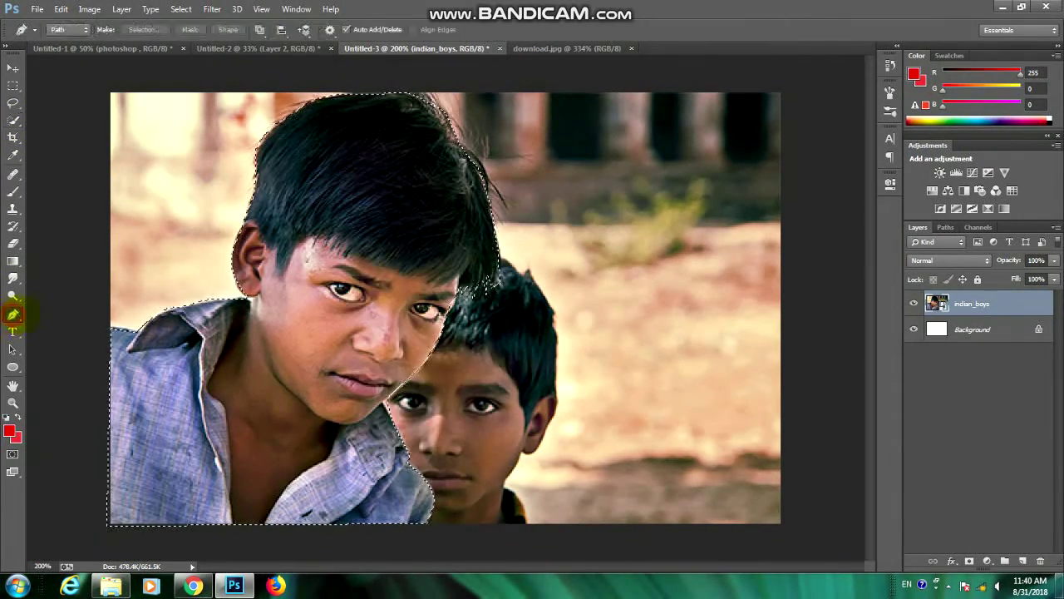
{"action": "right_click", "coordinate": [337, 194]}
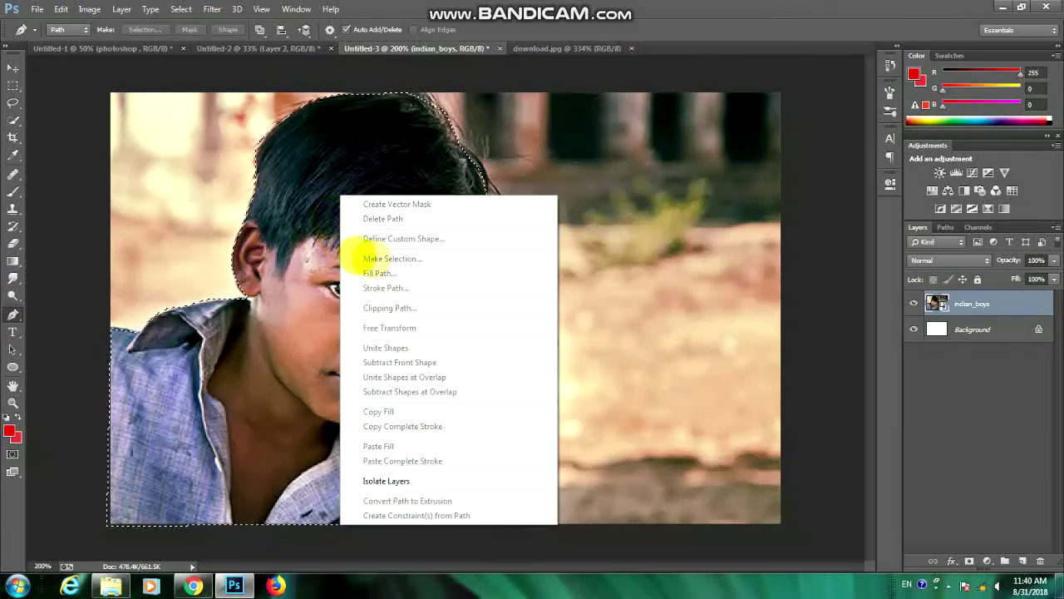
{"action": "left_click", "coordinate": [328, 230]}
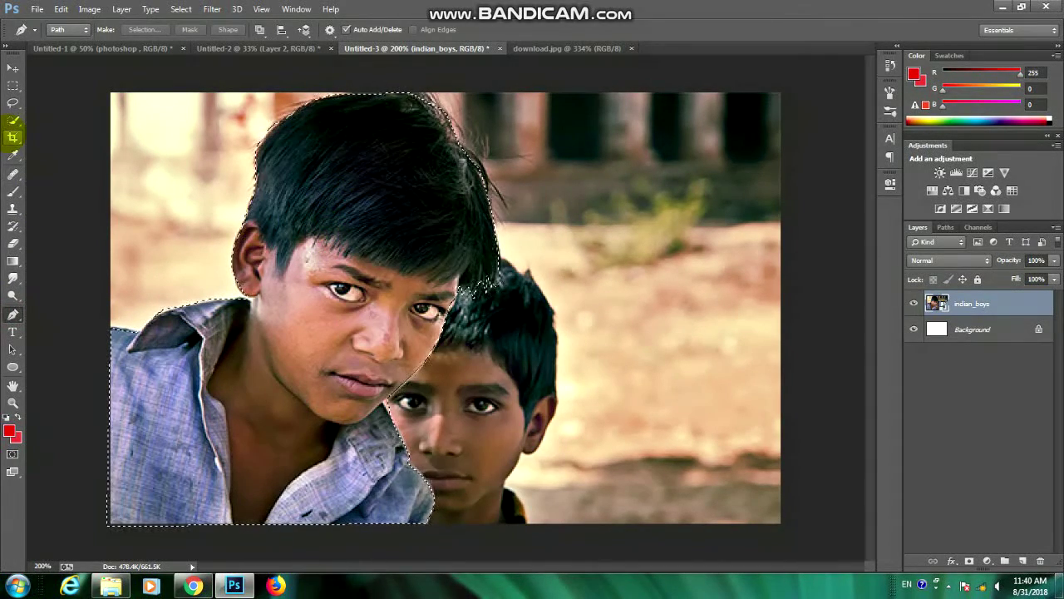
{"action": "left_click", "coordinate": [12, 120]}
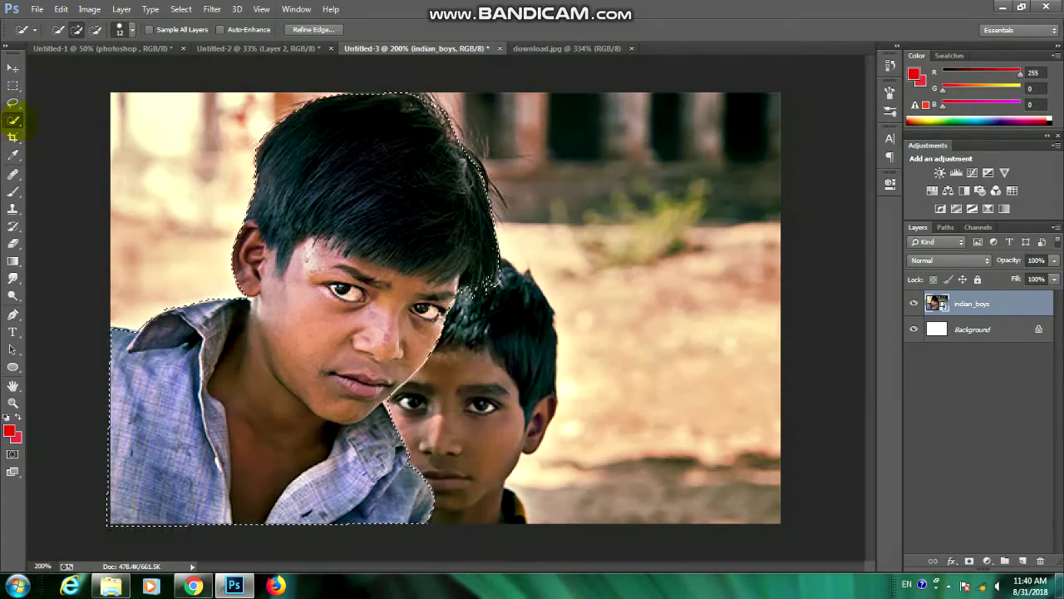
{"action": "right_click", "coordinate": [326, 168]}
{"action": "key", "text": "Escape"}
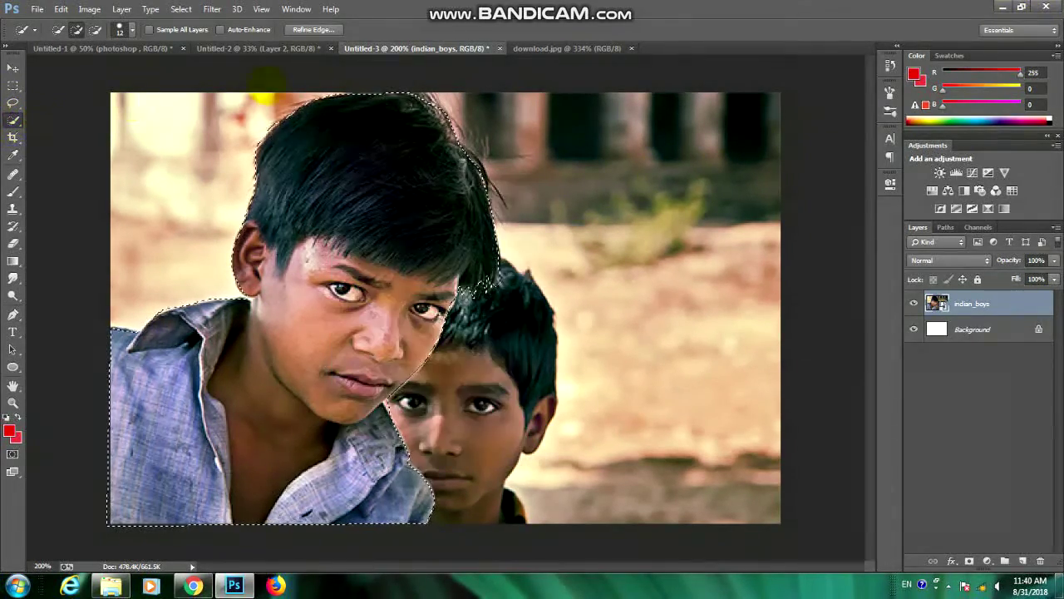
{"action": "right_click", "coordinate": [264, 98]}
- In Refine Edge, adjust Smooth to 30 while zooming in on the hair edge
{"action": "left_click", "coordinate": [333, 163]}
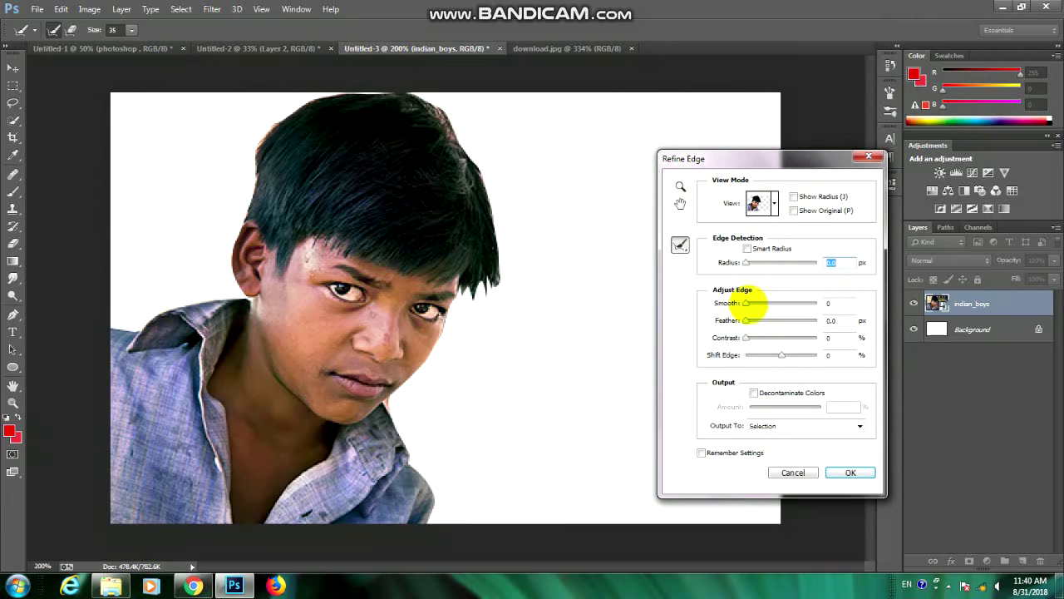
{"action": "mouse_move", "coordinate": [745, 303]}
{"action": "left_mouse_down"}
{"action": "mouse_move", "coordinate": [765, 303]}
{"action": "mouse_move", "coordinate": [752, 303]}
{"action": "left_mouse_up"}
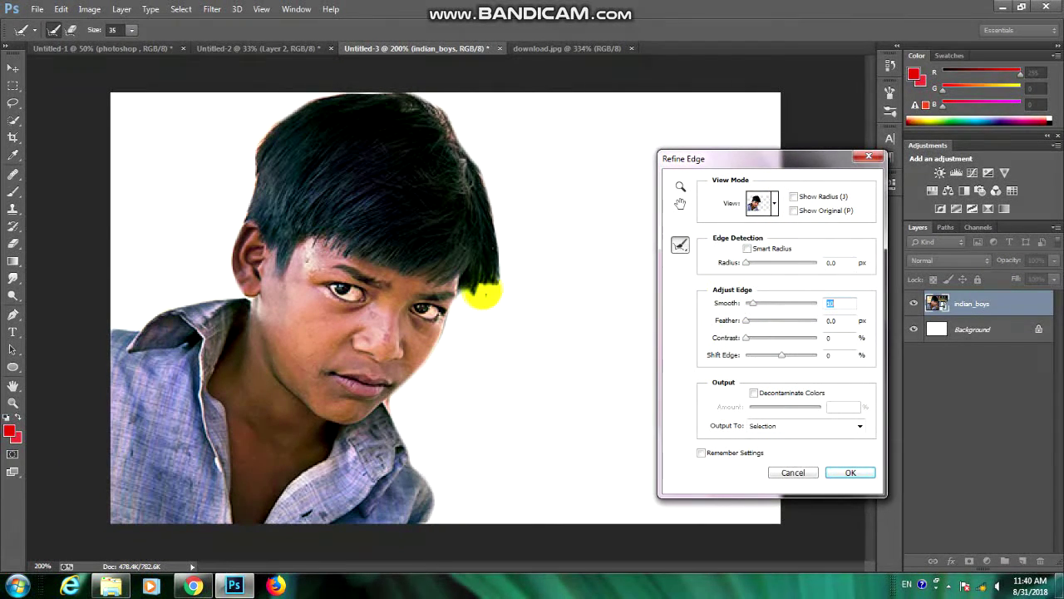
{"action": "left_click", "coordinate": [680, 186]}
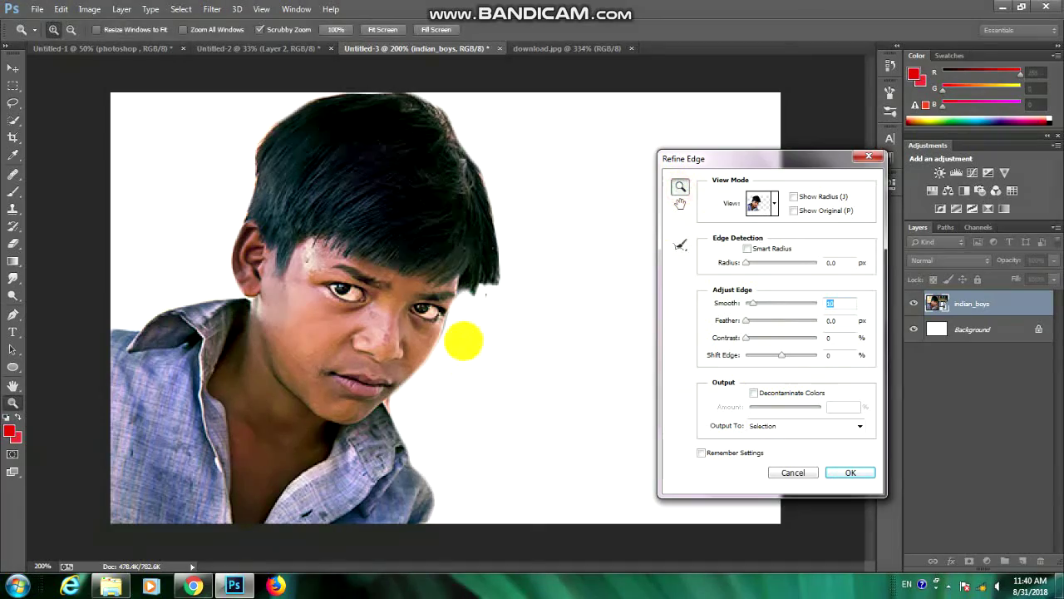
{"action": "left_click_drag", "start_coordinate": [479, 300], "coordinate": [590, 248]}
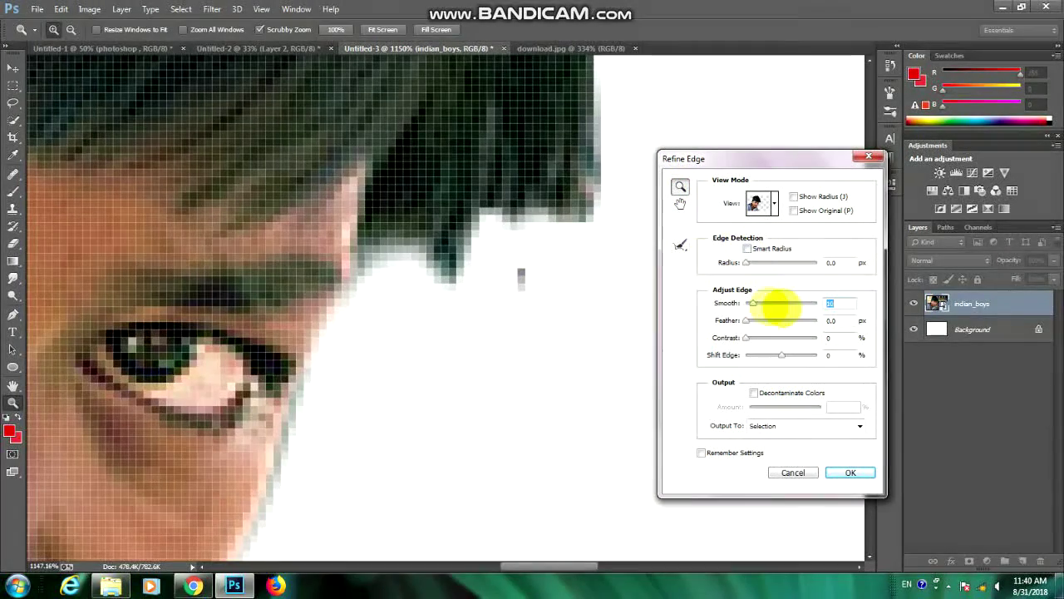
{"action": "mouse_move", "coordinate": [753, 302]}
{"action": "left_mouse_down"}
{"action": "mouse_move", "coordinate": [737, 303]}
{"action": "mouse_move", "coordinate": [766, 303]}
{"action": "mouse_move", "coordinate": [763, 337]}
{"action": "left_mouse_up"}
{"action": "key", "text": "ctrl+0"}
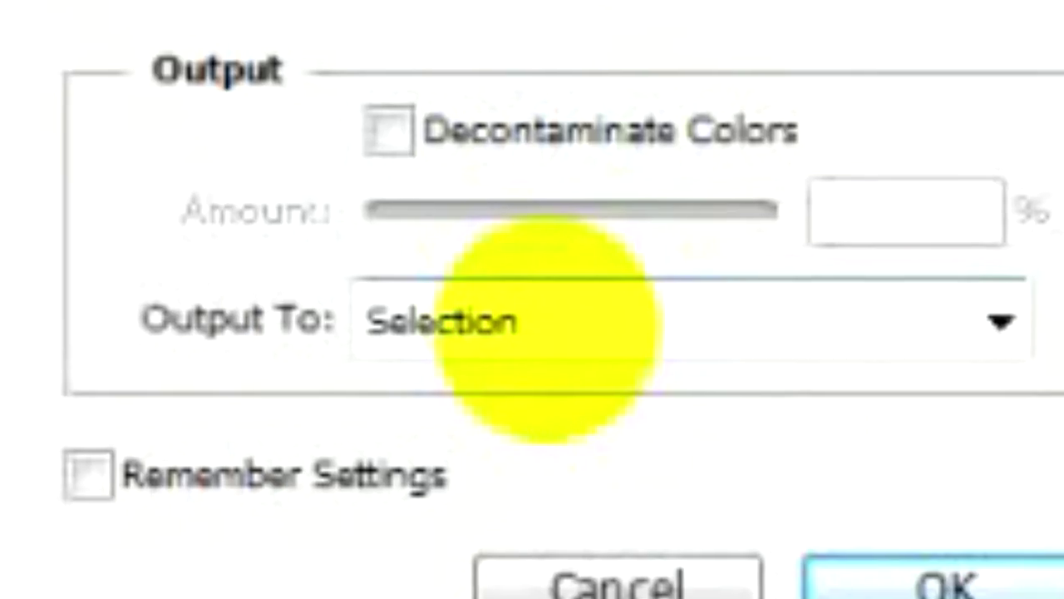
- Set Refine Edge output to New Layer and apply the cutout
{"action": "left_click", "coordinate": [545, 328]}
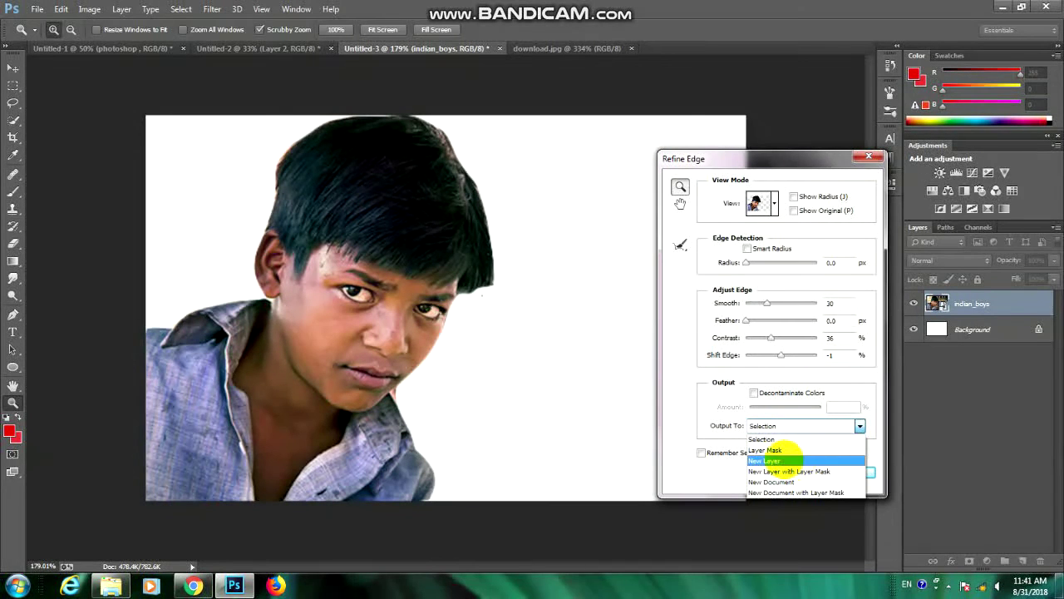
{"action": "left_click", "coordinate": [764, 460]}
{"action": "left_click", "coordinate": [850, 472]}
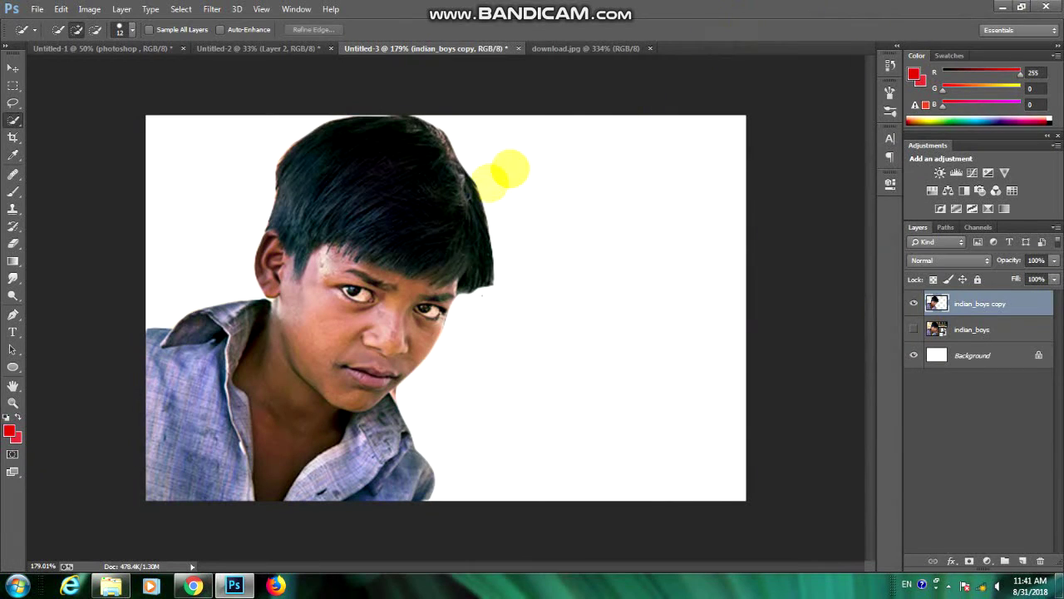
{"action": "left_click", "coordinate": [912, 329]}
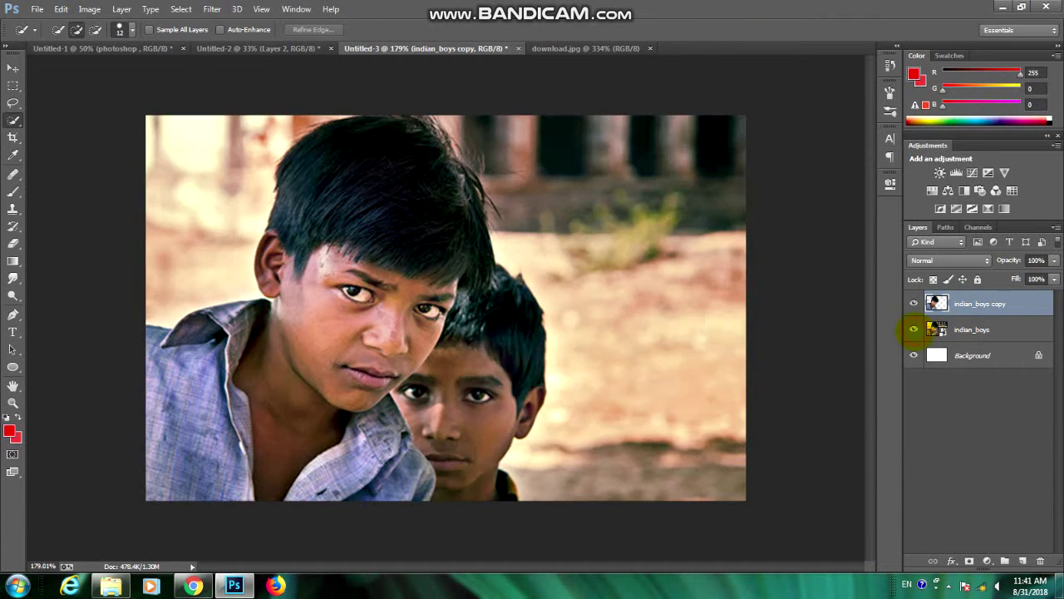
{"action": "left_click", "coordinate": [913, 329]}
{"action": "left_click", "coordinate": [913, 304]}
{"action": "left_click", "coordinate": [912, 330]}
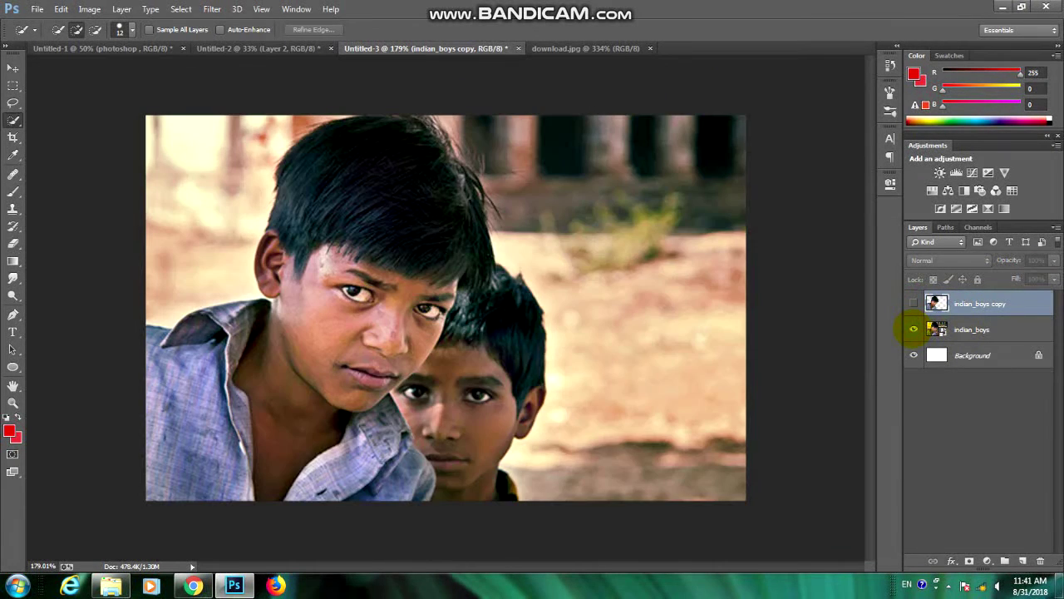
{"action": "left_click", "coordinate": [913, 330]}
{"action": "left_click", "coordinate": [913, 303]}
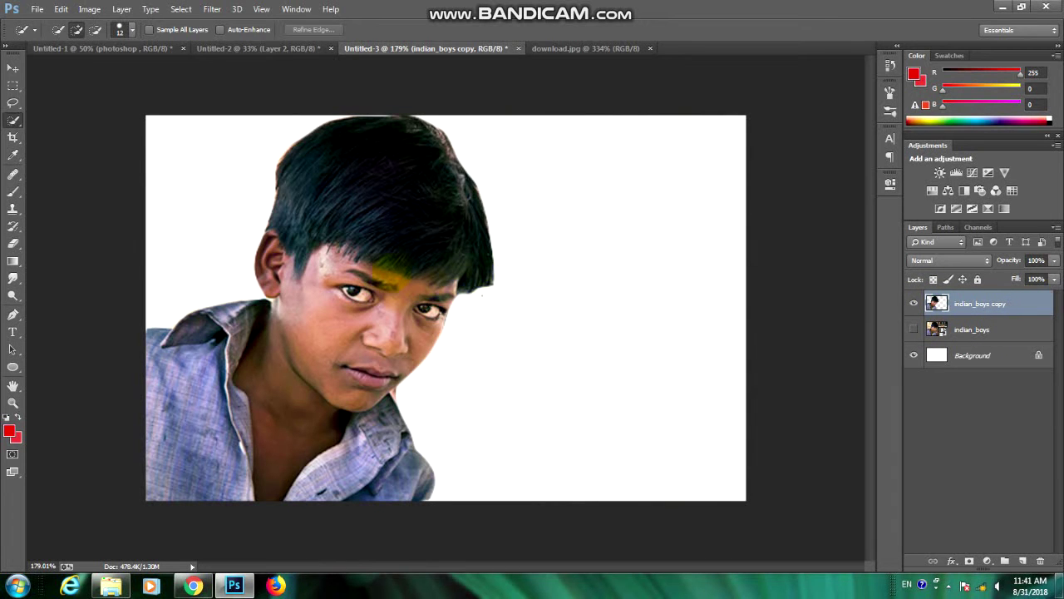
{"action": "key", "text": "v"}
- Drag the cutout boy layer into the download.jpg battlefield document
{"action": "left_click_drag", "start_coordinate": [380, 244], "coordinate": [503, 143]}
{"action": "mouse_move", "coordinate": [526, 105]}
{"action": "left_mouse_down"}
{"action": "mouse_move", "coordinate": [579, 30]}
{"action": "mouse_move", "coordinate": [468, 204]}
{"action": "mouse_move", "coordinate": [463, 176]}
{"action": "mouse_move", "coordinate": [474, 151]}
{"action": "left_mouse_up"}
{"action": "key", "text": "ctrl+t"}
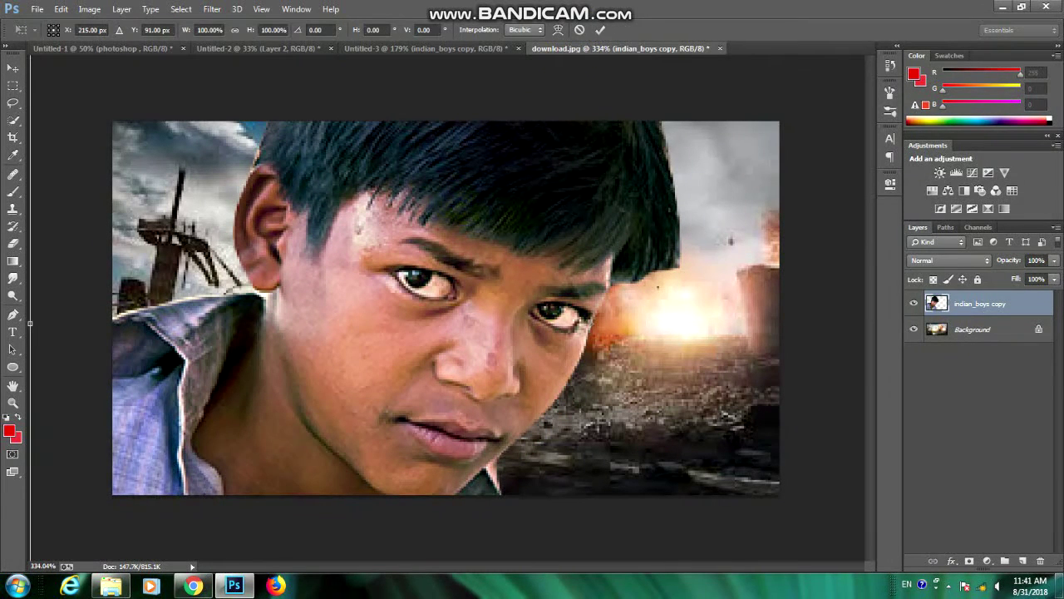
{"action": "left_click", "coordinate": [600, 30]}
- Zoom out, scale the boy to about 43% by 37%, and move him lower-left
{"action": "key", "text": "z"}
{"action": "left_click_drag", "start_coordinate": [465, 233], "coordinate": [378, 228]}
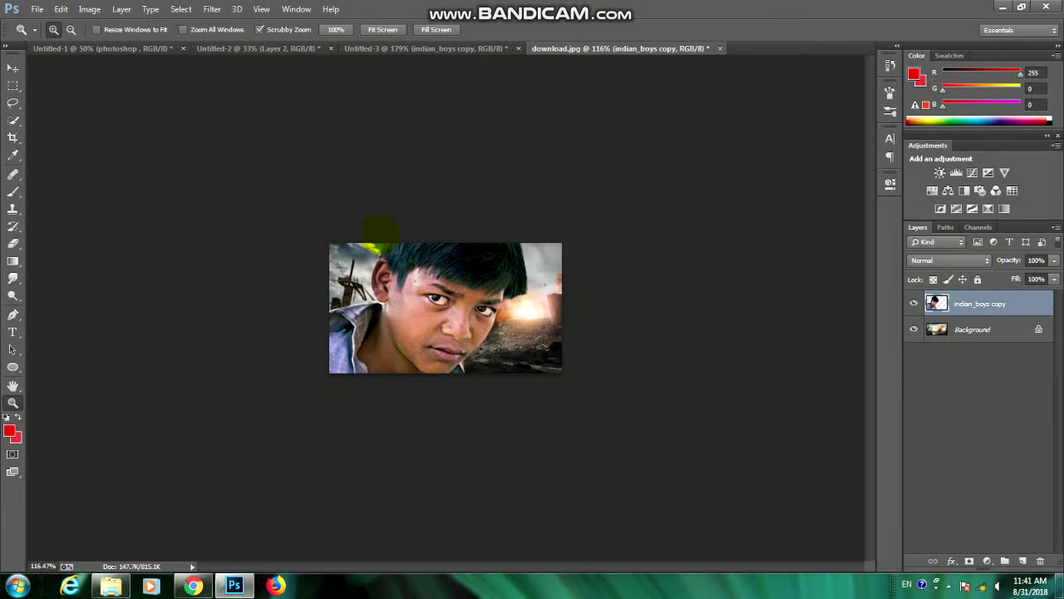
{"action": "key", "text": "ctrl+t"}
{"action": "left_click_drag", "start_coordinate": [690, 183], "coordinate": [469, 349]}
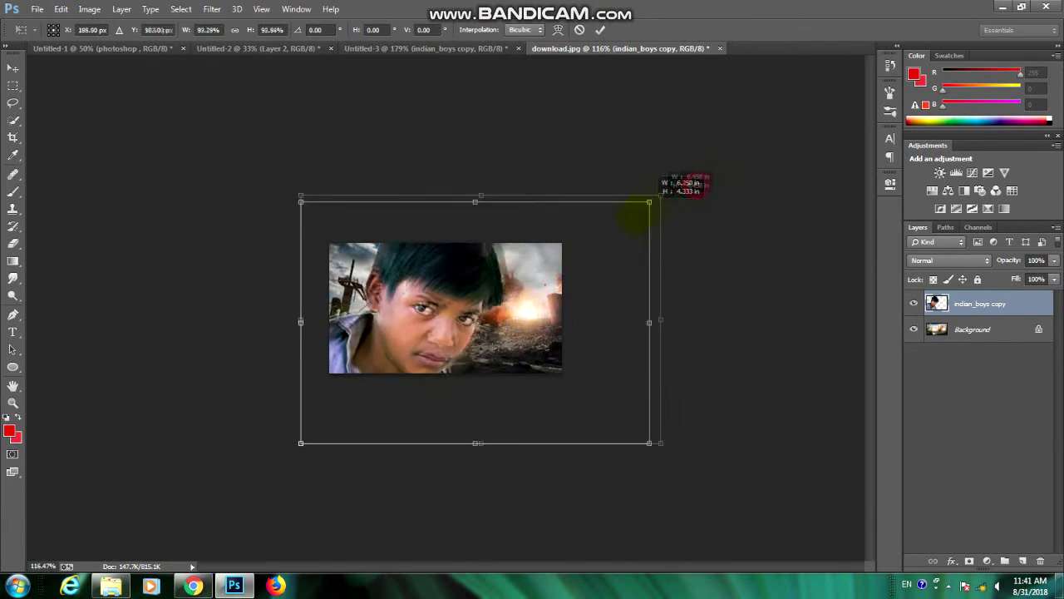
{"action": "left_click_drag", "start_coordinate": [384, 396], "coordinate": [414, 325]}
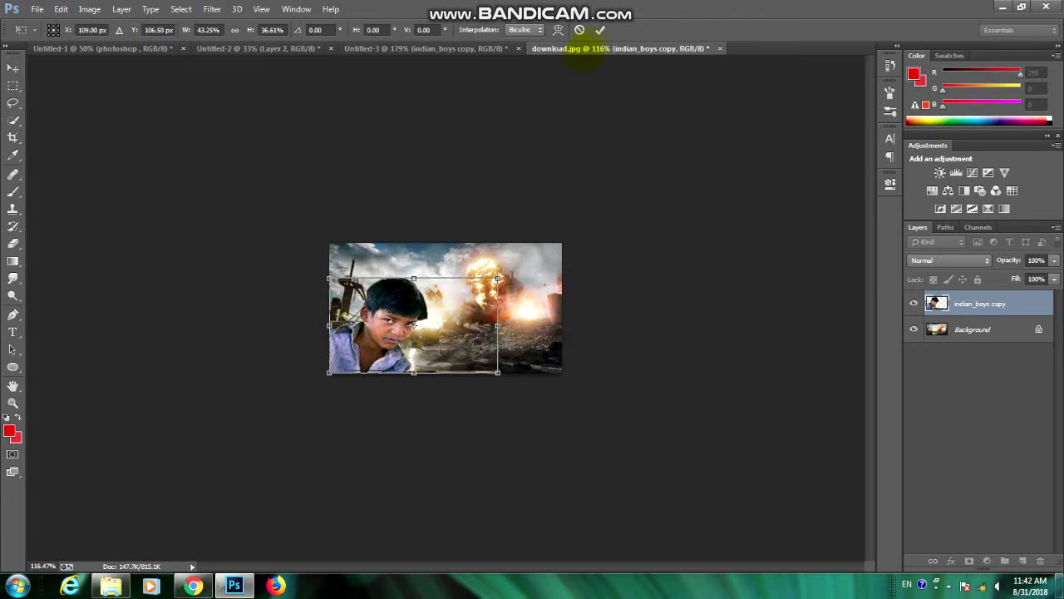
{"action": "left_click", "coordinate": [600, 30]}
- Enlarge the boy taller and wider so he fills the frame's height
{"action": "left_click_drag", "start_coordinate": [350, 498], "coordinate": [452, 451]}
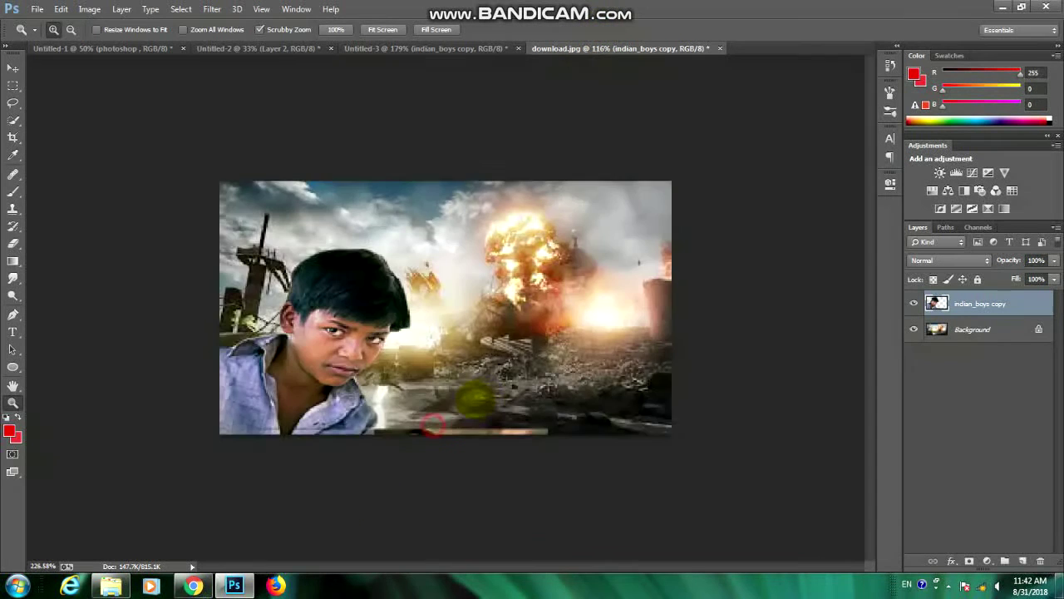
{"action": "key", "text": "ctrl+t"}
{"action": "mouse_move", "coordinate": [366, 225]}
{"action": "left_mouse_down"}
{"action": "mouse_move", "coordinate": [379, 140]}
{"action": "mouse_move", "coordinate": [379, 154]}
{"action": "left_mouse_up"}
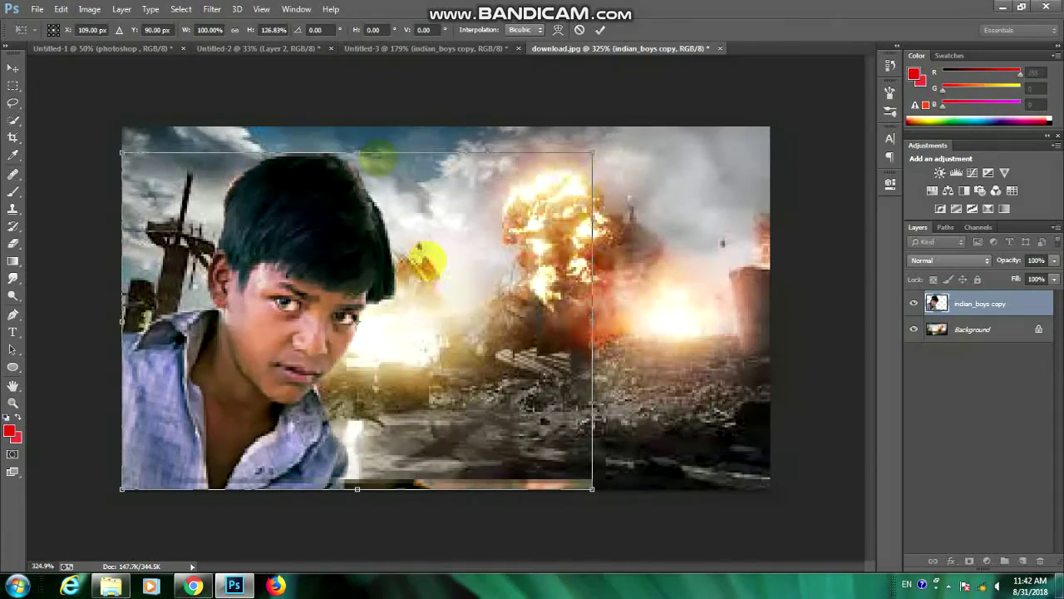
{"action": "mouse_move", "coordinate": [592, 489]}
{"action": "left_mouse_down"}
{"action": "mouse_move", "coordinate": [741, 548]}
{"action": "mouse_move", "coordinate": [750, 504]}
{"action": "left_mouse_up"}
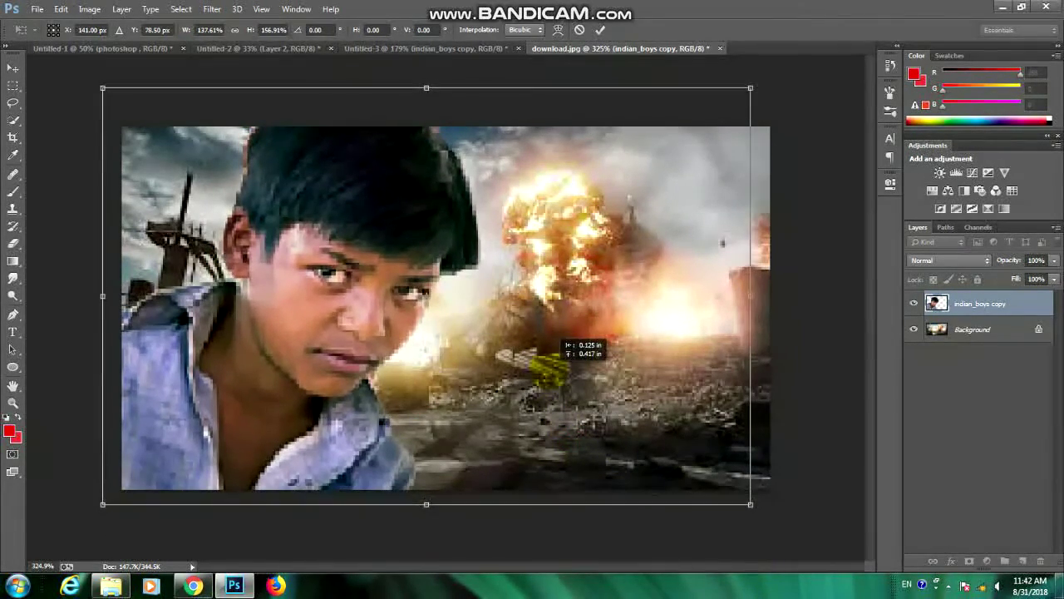
{"action": "left_click", "coordinate": [600, 30]}
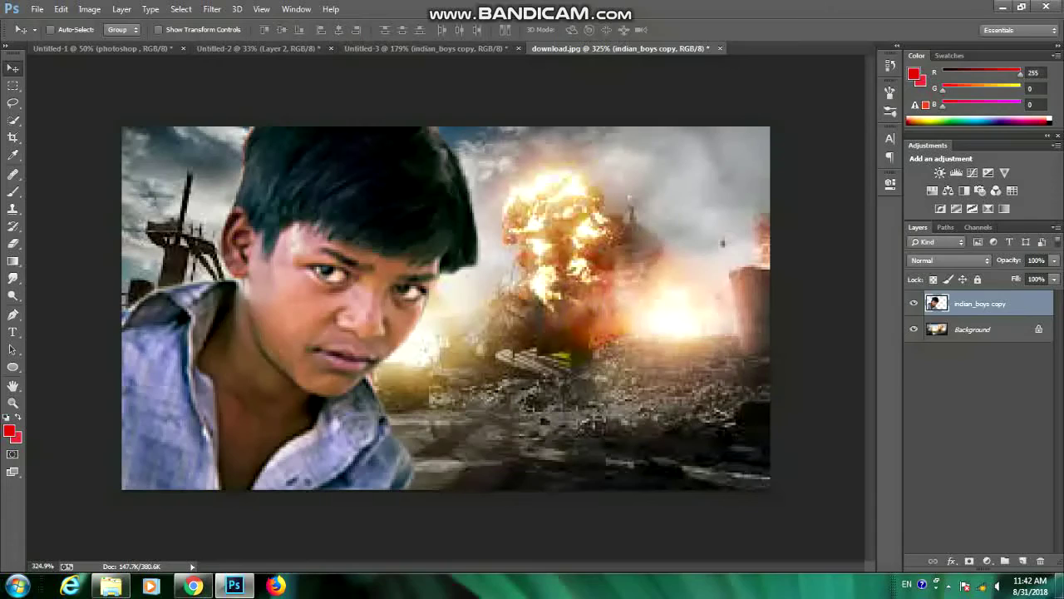
- Apply a 5 px Field Blur to the explosion Background layer, then reselect the indian_boys copy layer
{"action": "left_click", "coordinate": [1005, 327]}
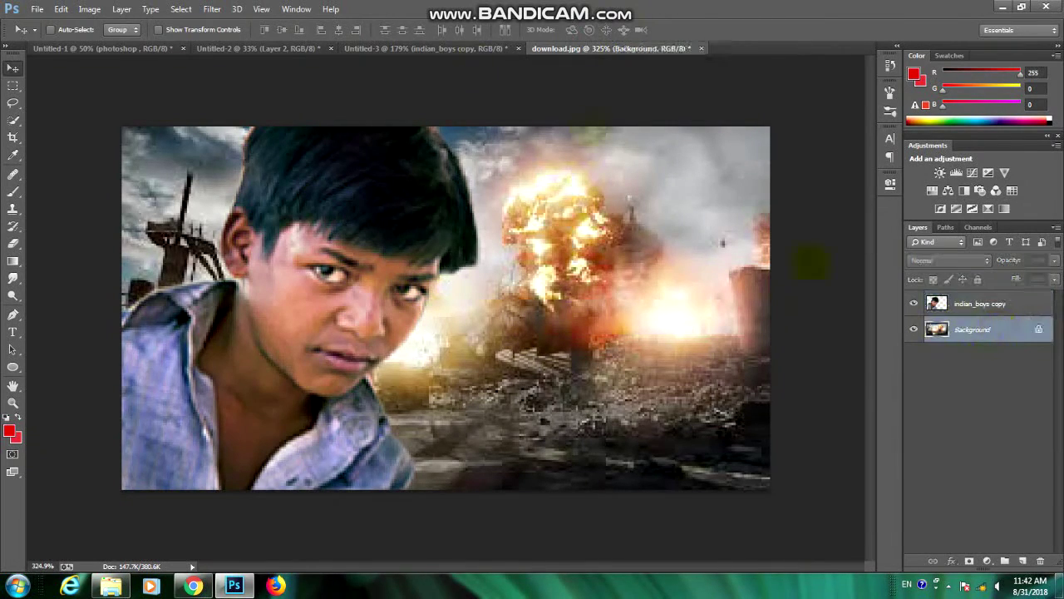
{"action": "left_click", "coordinate": [212, 9]}
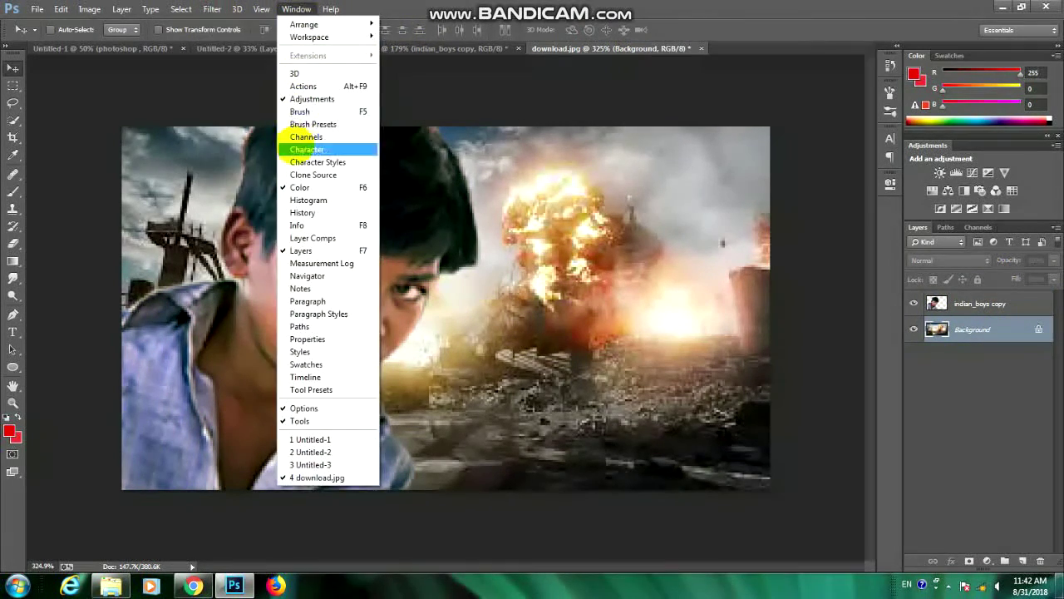
{"action": "mouse_move", "coordinate": [219, 143]}
{"action": "left_click", "coordinate": [415, 142]}
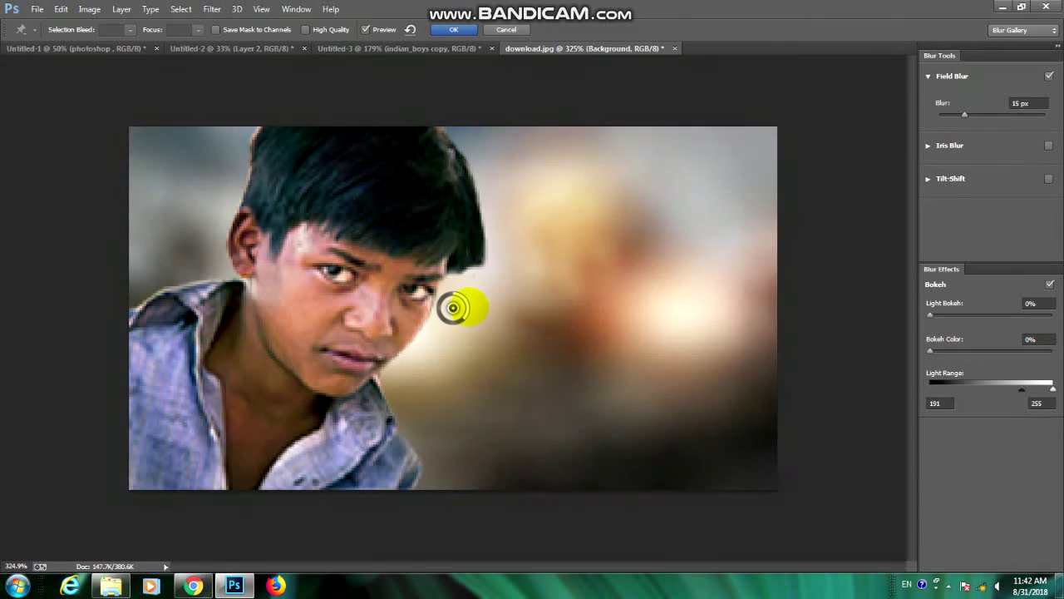
{"action": "left_click_drag", "start_coordinate": [463, 309], "coordinate": [457, 305]}
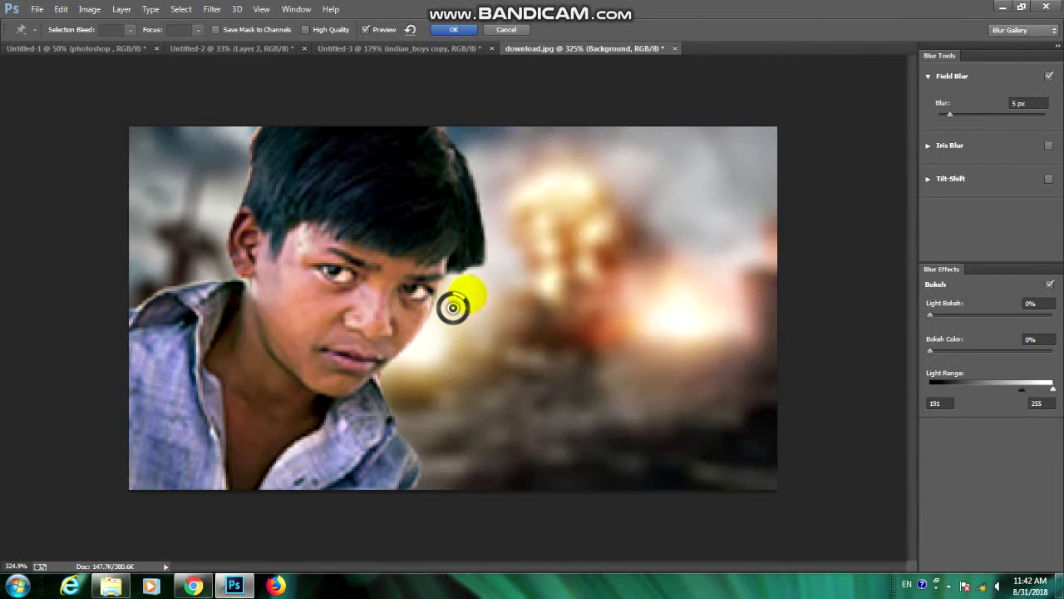
{"action": "left_click", "coordinate": [453, 29]}
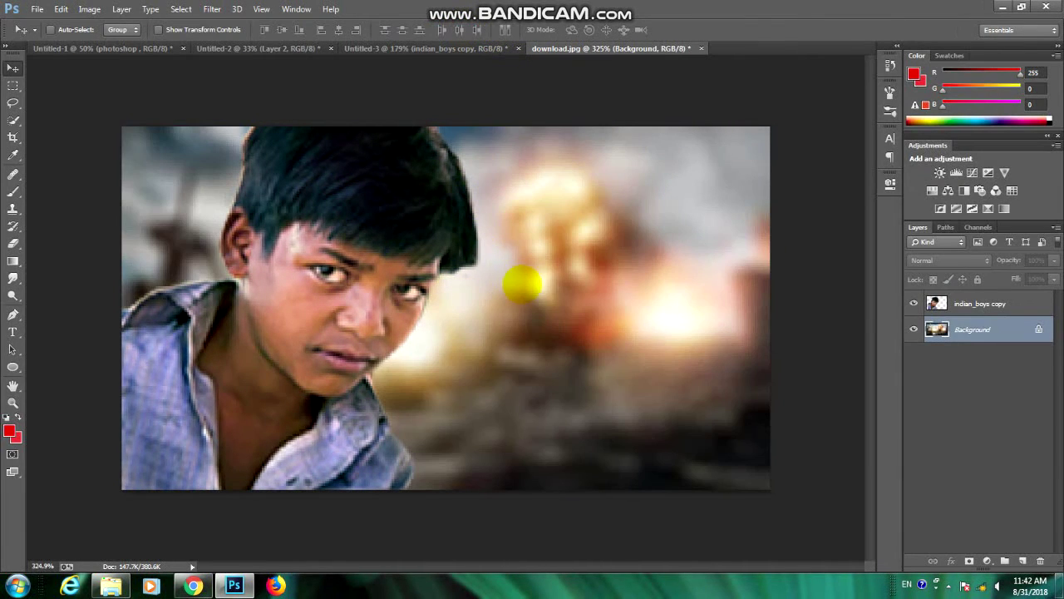
{"action": "left_click", "coordinate": [973, 303]}
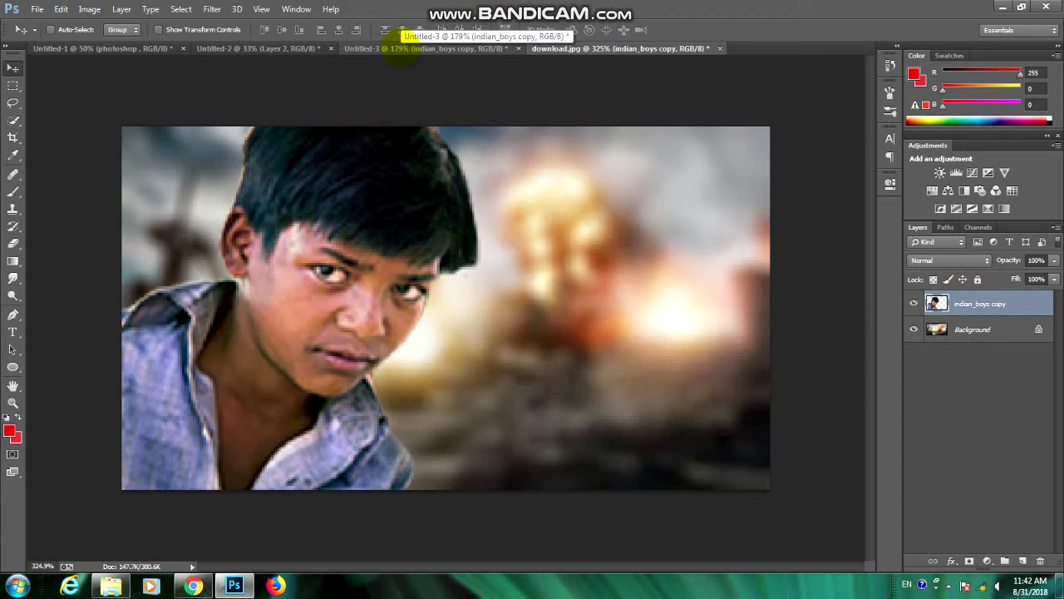
{"action": "left_click", "coordinate": [398, 49]}
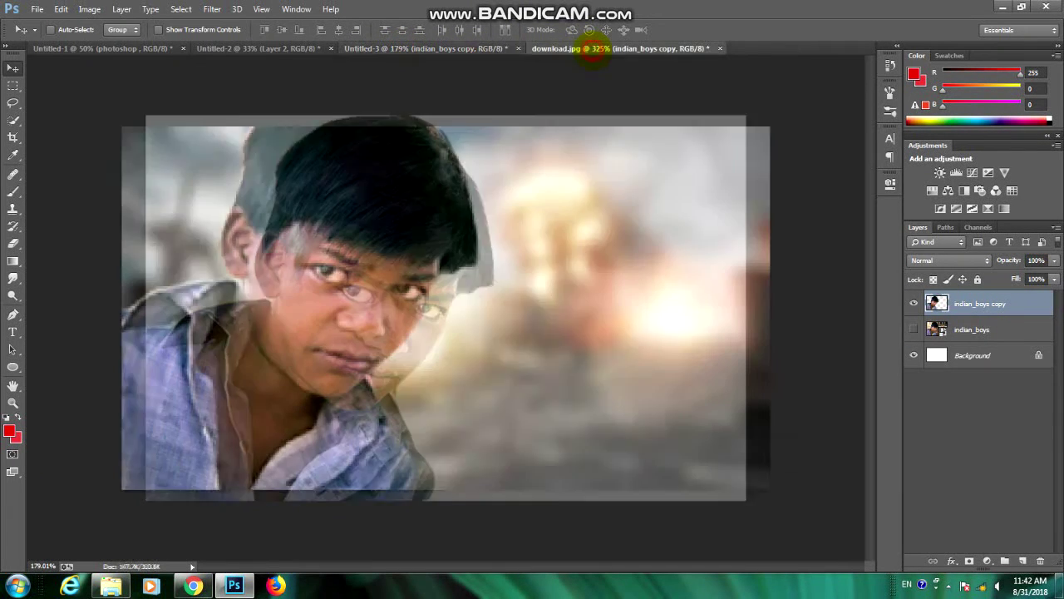
{"action": "left_click_drag", "start_coordinate": [590, 46], "coordinate": [495, 187]}
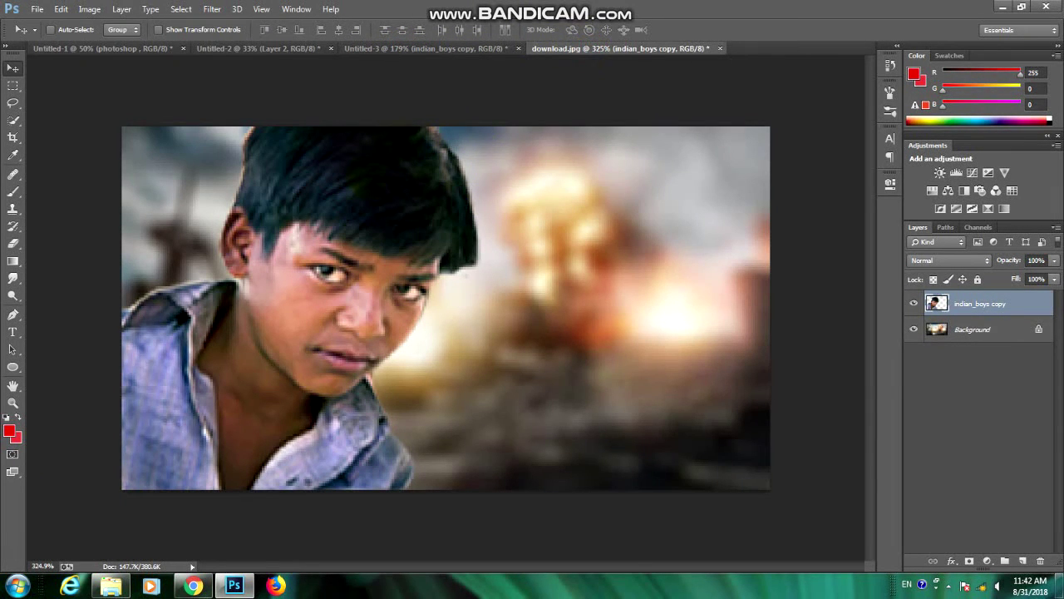